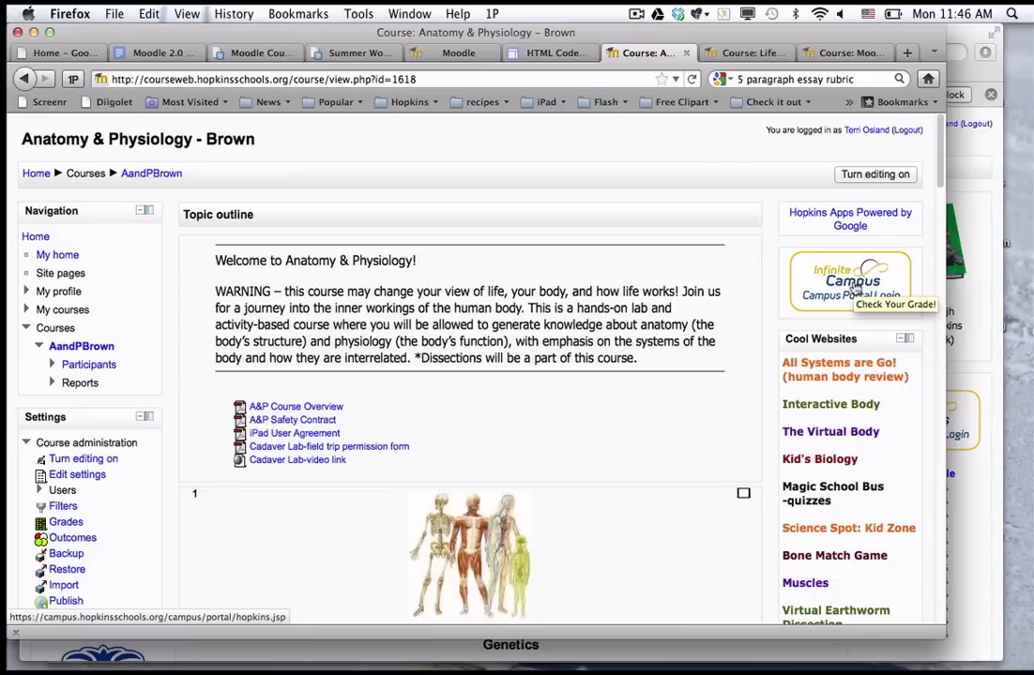
# Switch to the Google Sites HTML Codes instructions page.
pyautogui.scroll(-5, 746, 298)
pyautogui.scroll(-9, 748, 300)
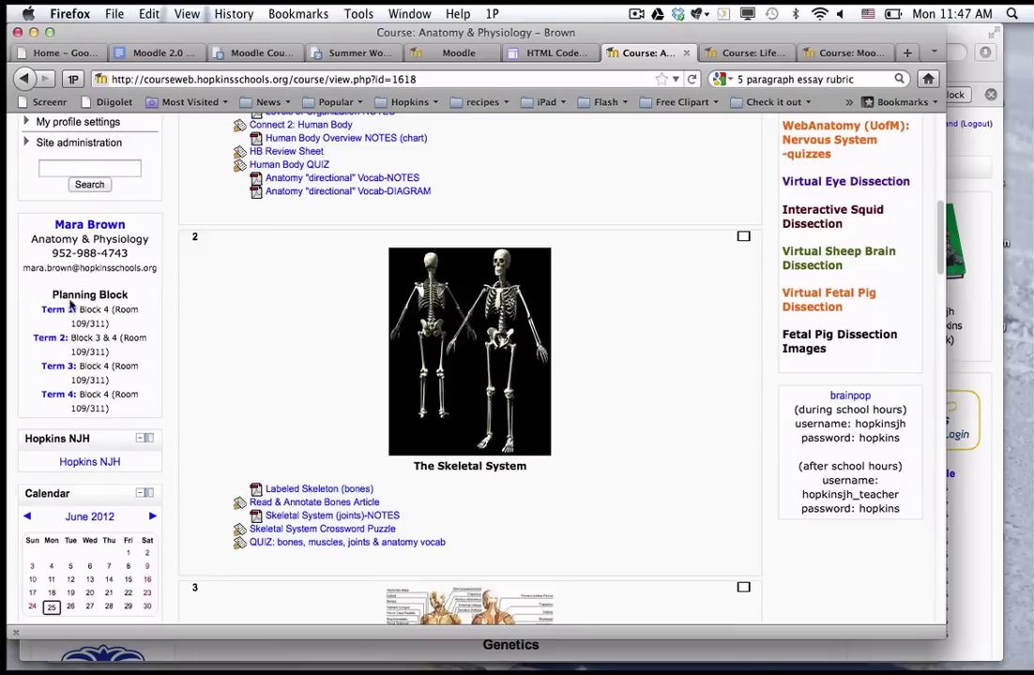
pyautogui.scroll(7, 78, 356)
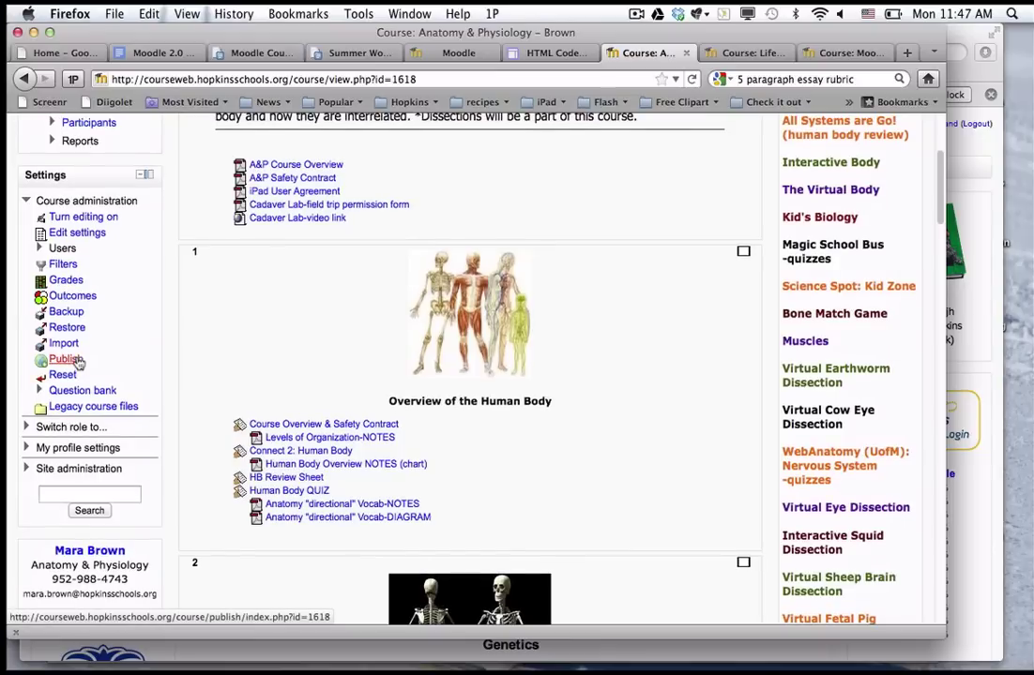
pyautogui.click(535, 57)
pyautogui.scroll(10, 515, 338)
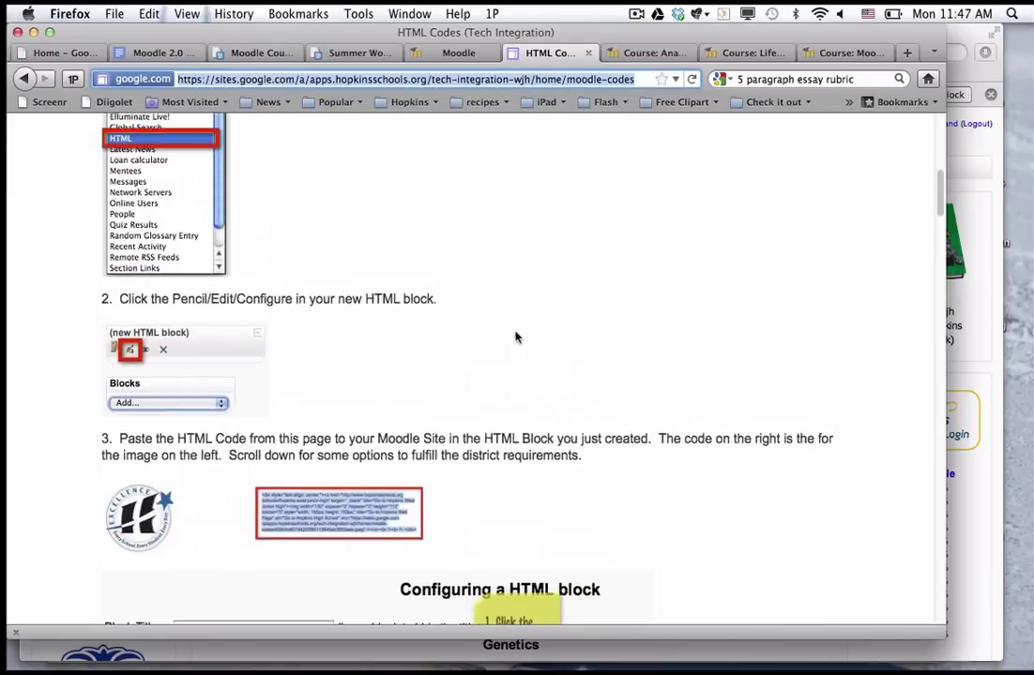
pyautogui.scroll(10, 515, 338)
pyautogui.moveTo(514, 349)
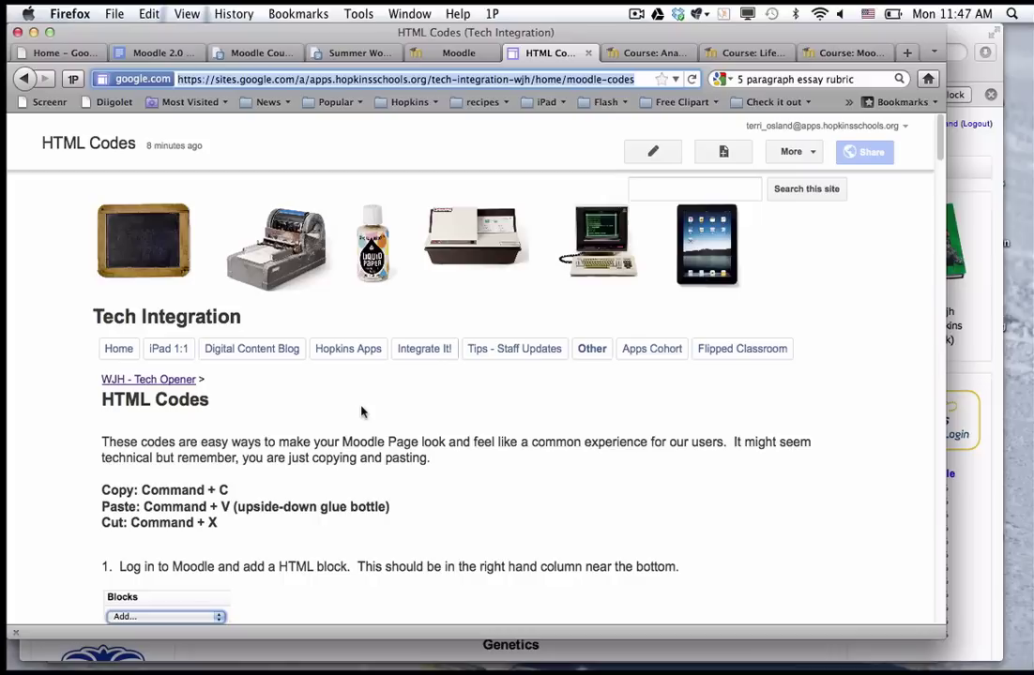
# Scroll down to the First Last Name teacher signature example and its HTML code.
pyautogui.scroll(-10, 361, 411)
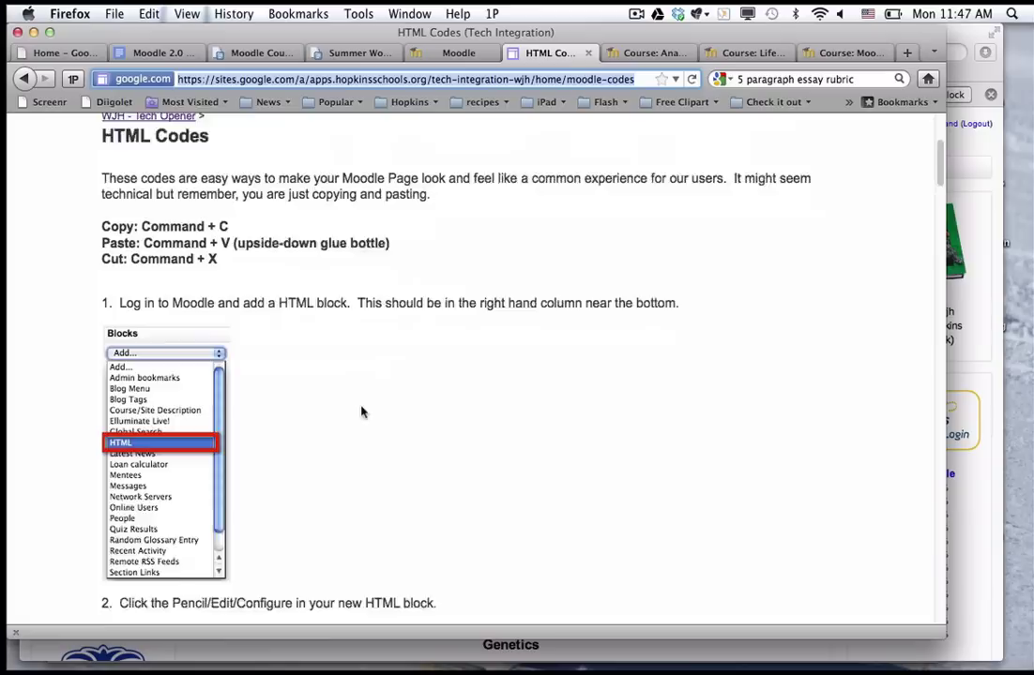
pyautogui.scroll(-10, 361, 412)
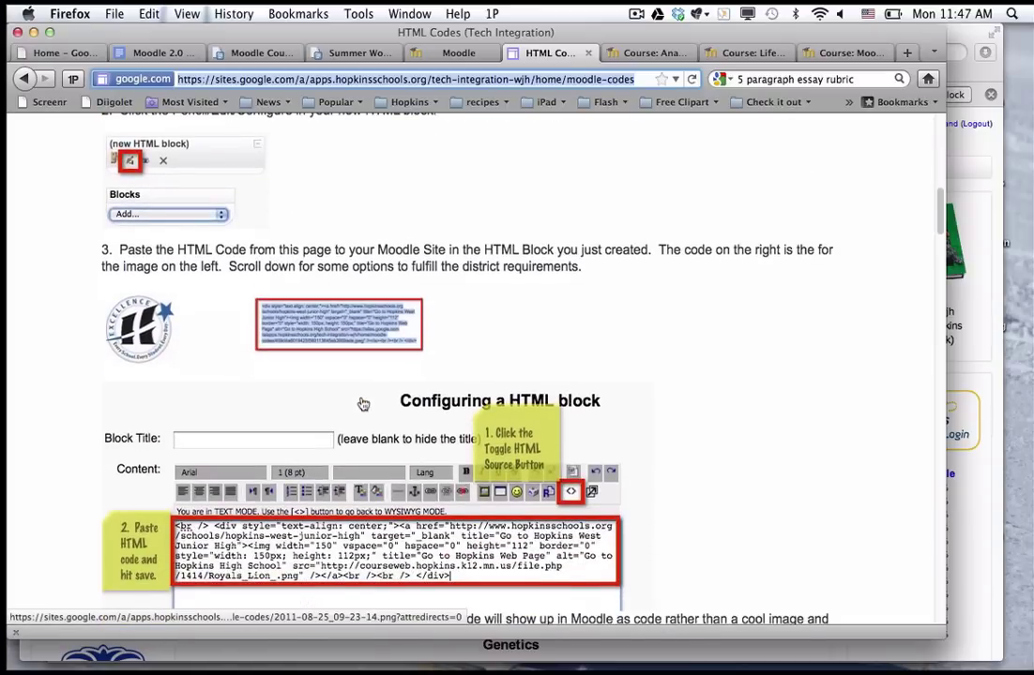
pyautogui.scroll(-5, 363, 404)
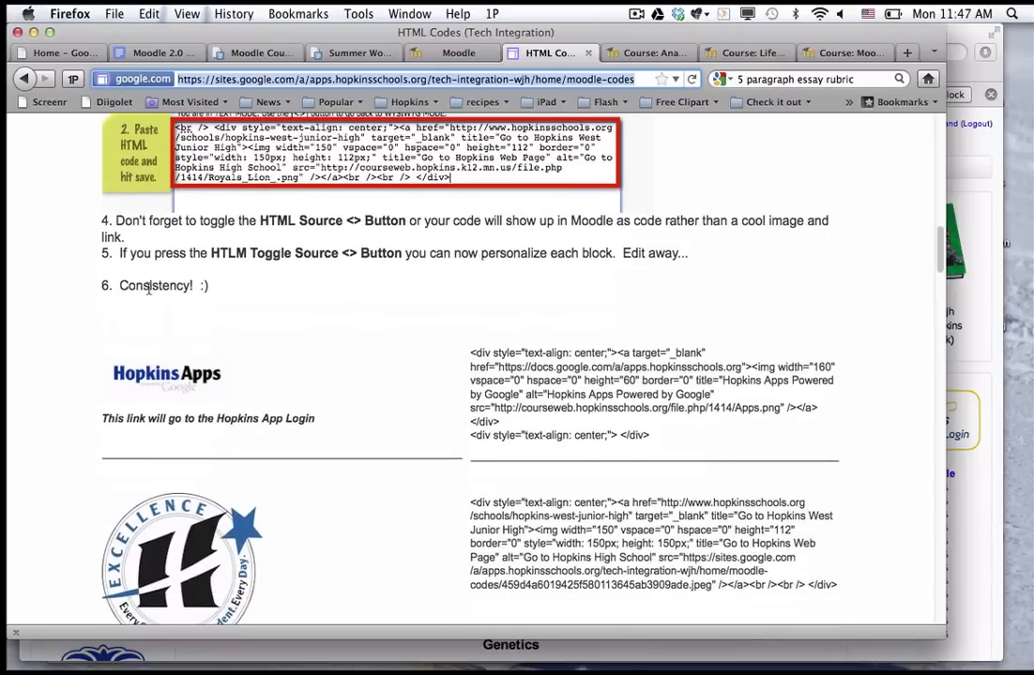
pyautogui.scroll(-3, 188, 314)
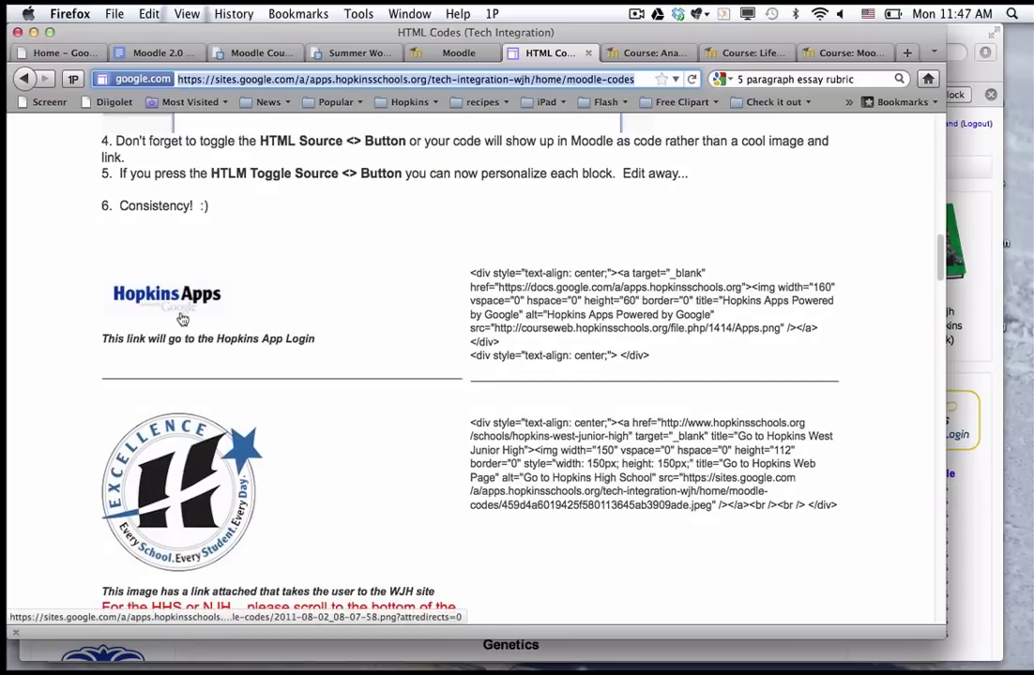
pyautogui.scroll(-5, 183, 324)
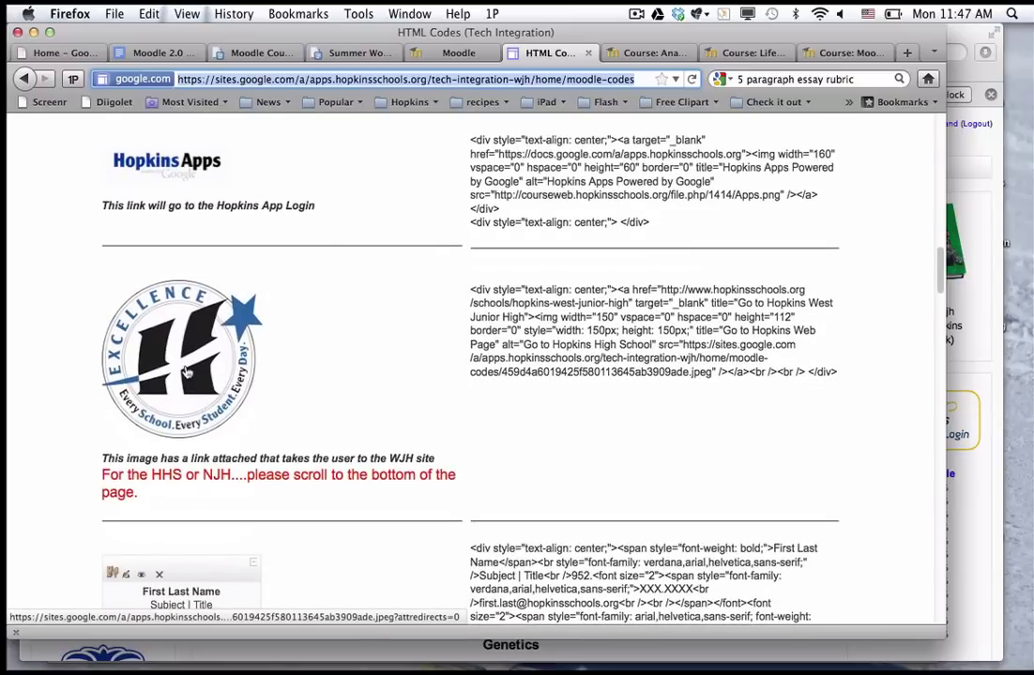
pyautogui.scroll(-8, 187, 372)
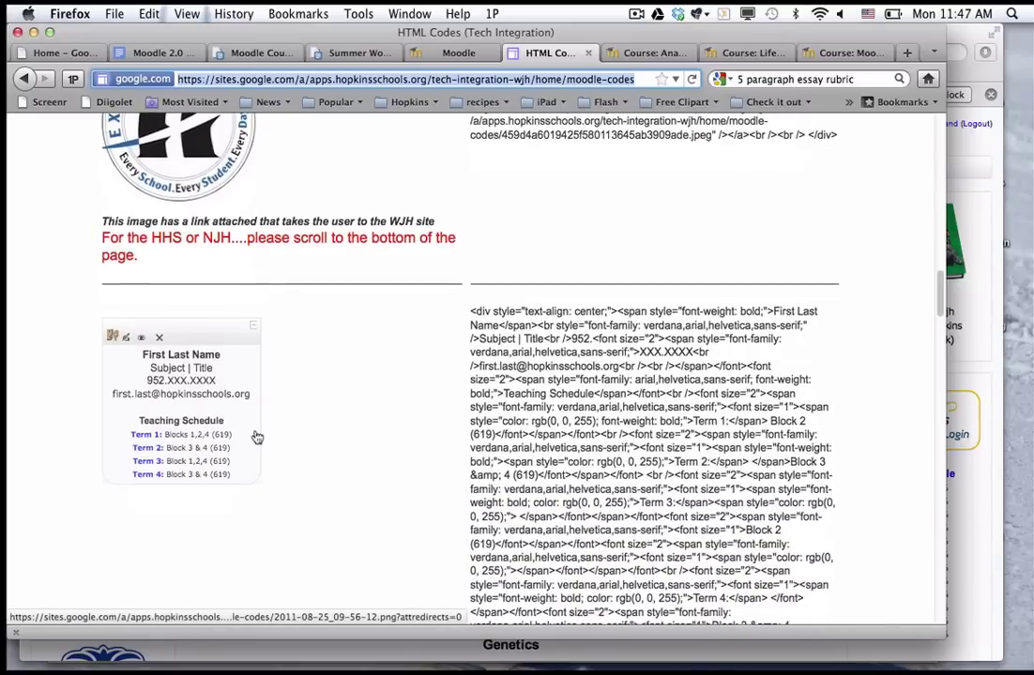
pyautogui.scroll(-2, 257, 437)
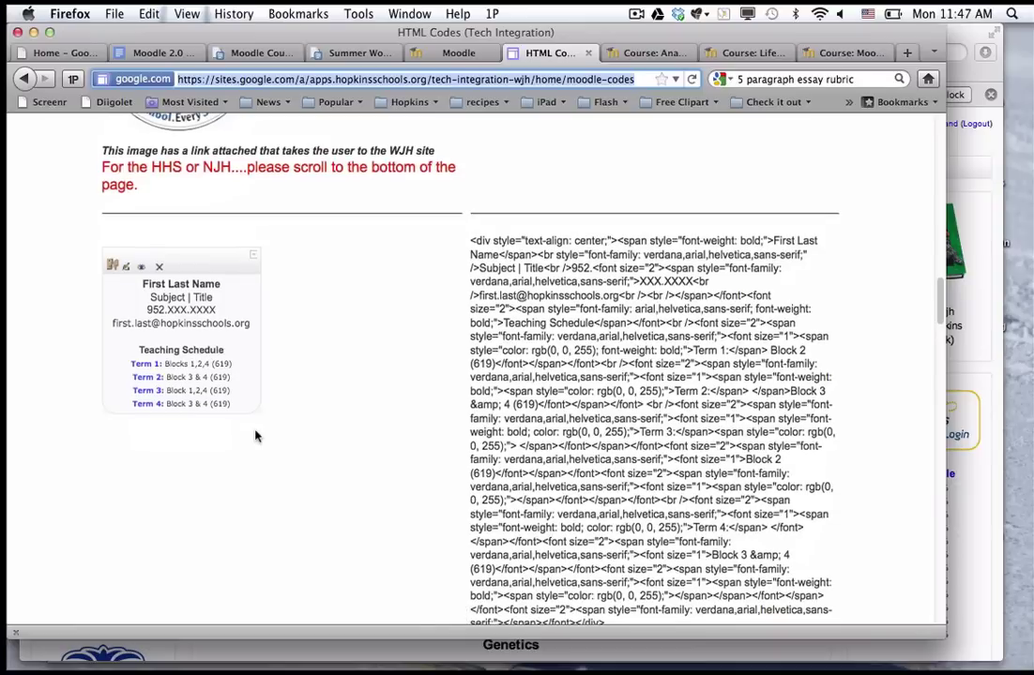
# Select the signature HTML code from <div to </div> and copy it.
pyautogui.scroll(-1, 257, 436)
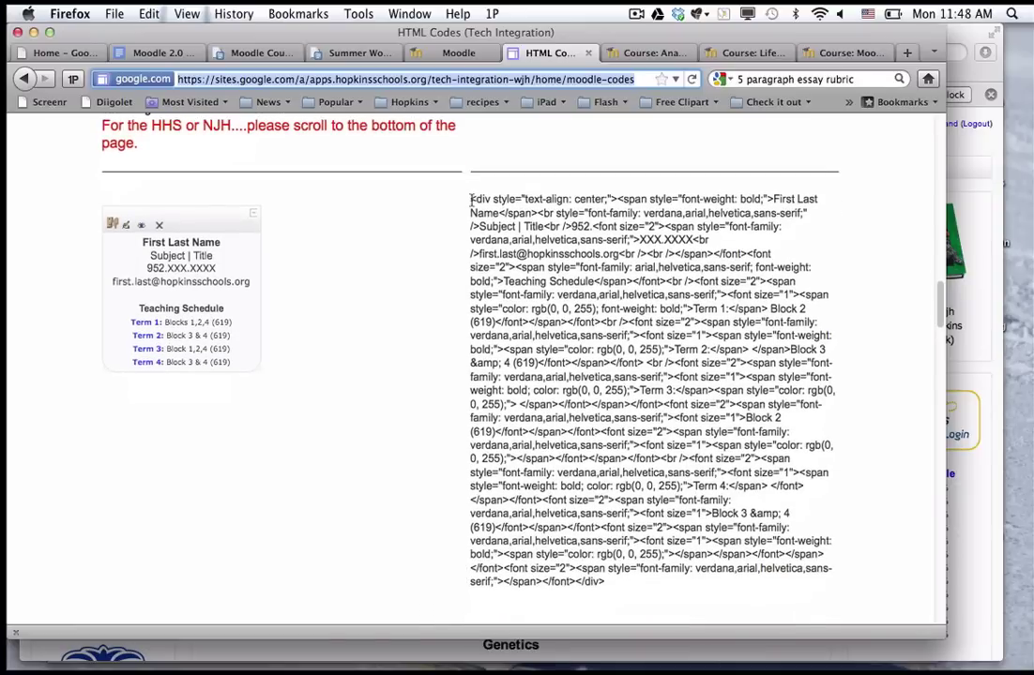
pyautogui.moveTo(472, 200); pyautogui.dragTo(681, 583)
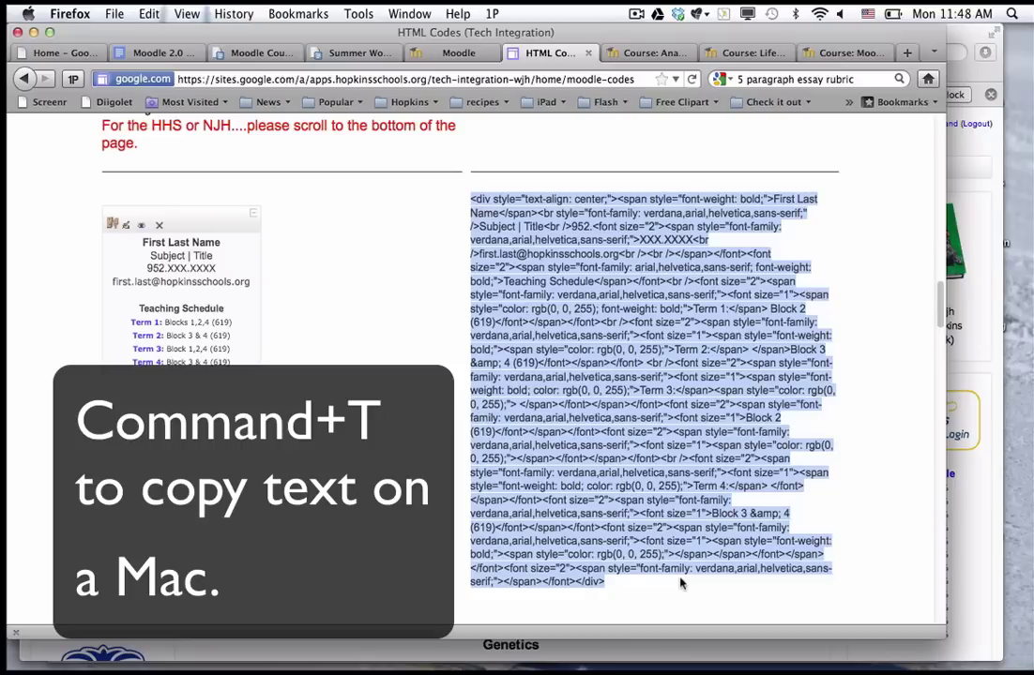
pyautogui.press('super+c')
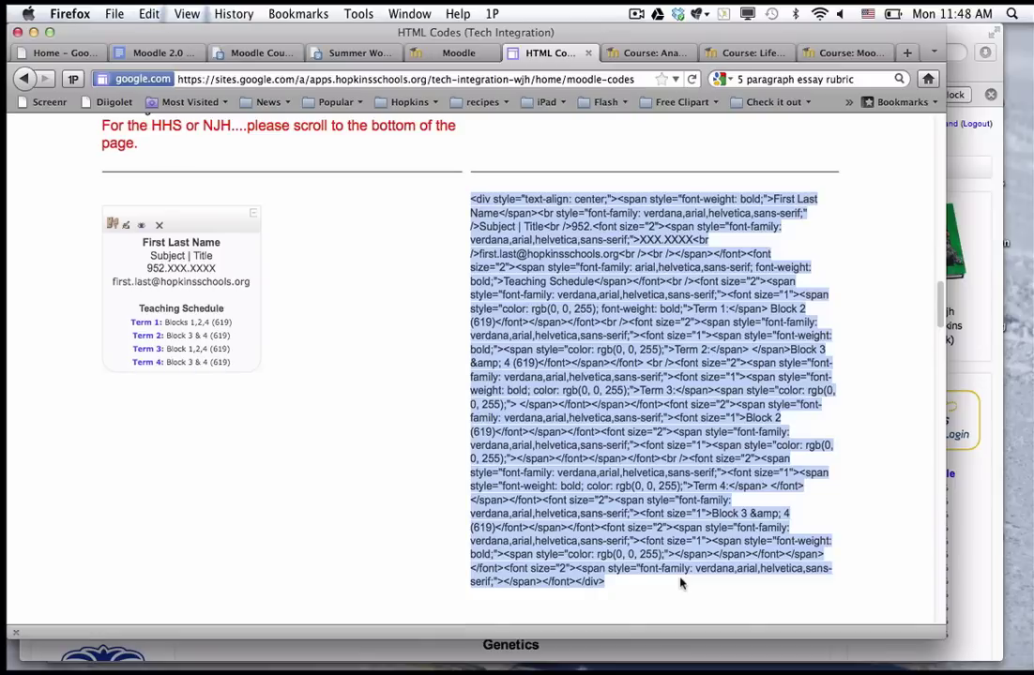
# Turn editing on for the Life Science Grade 7 course.
pyautogui.click(748, 54)
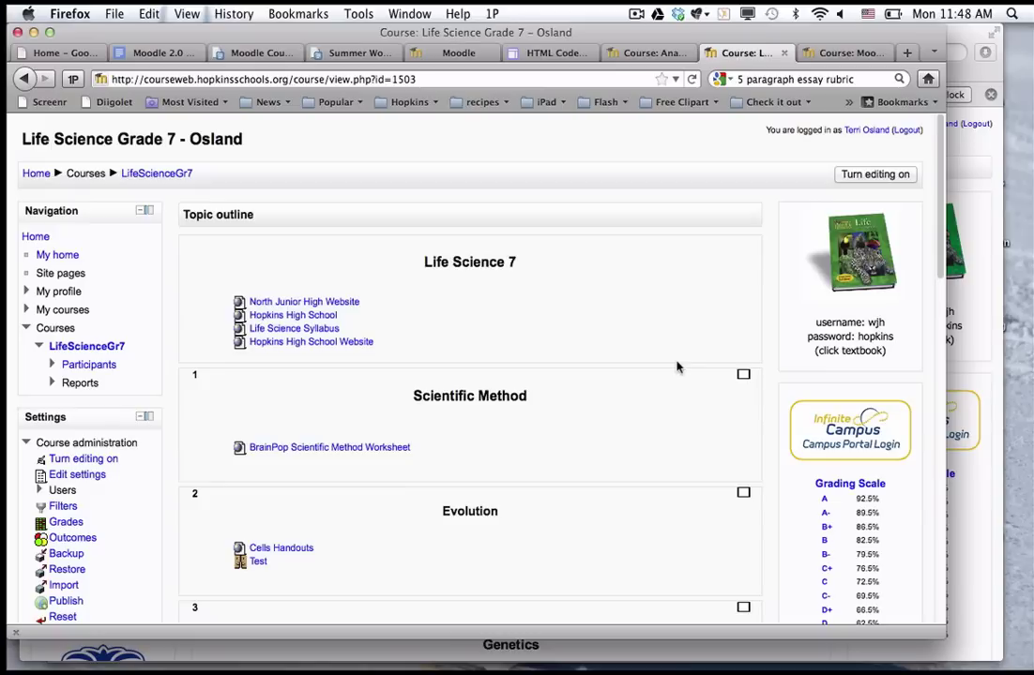
pyautogui.click(854, 176)
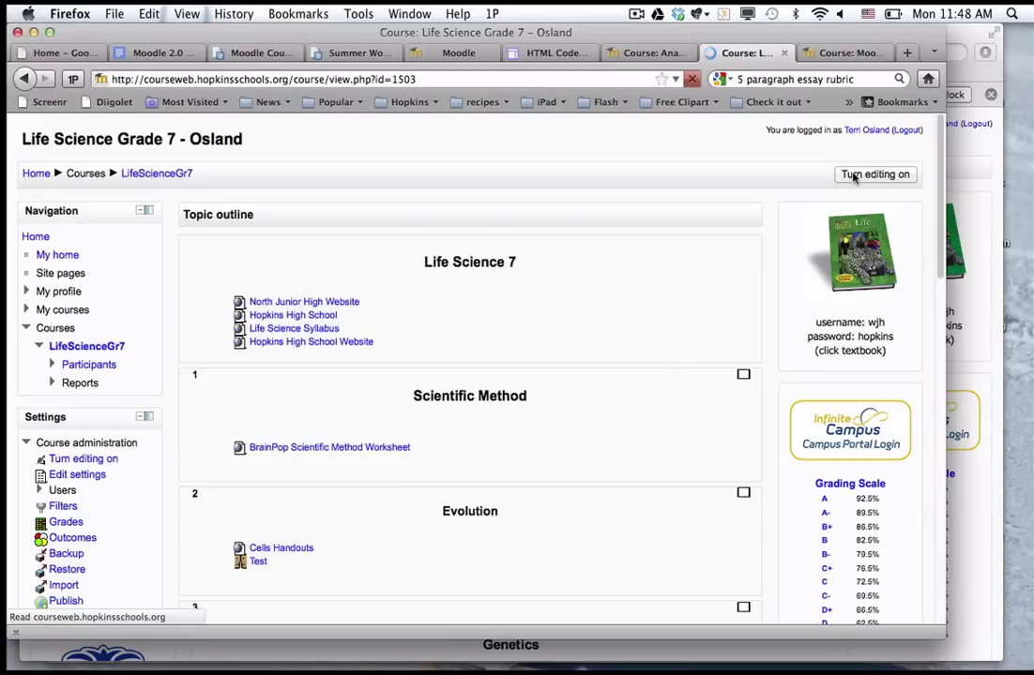
pyautogui.scroll(-2, 791, 265)
pyautogui.scroll(-10, 791, 265)
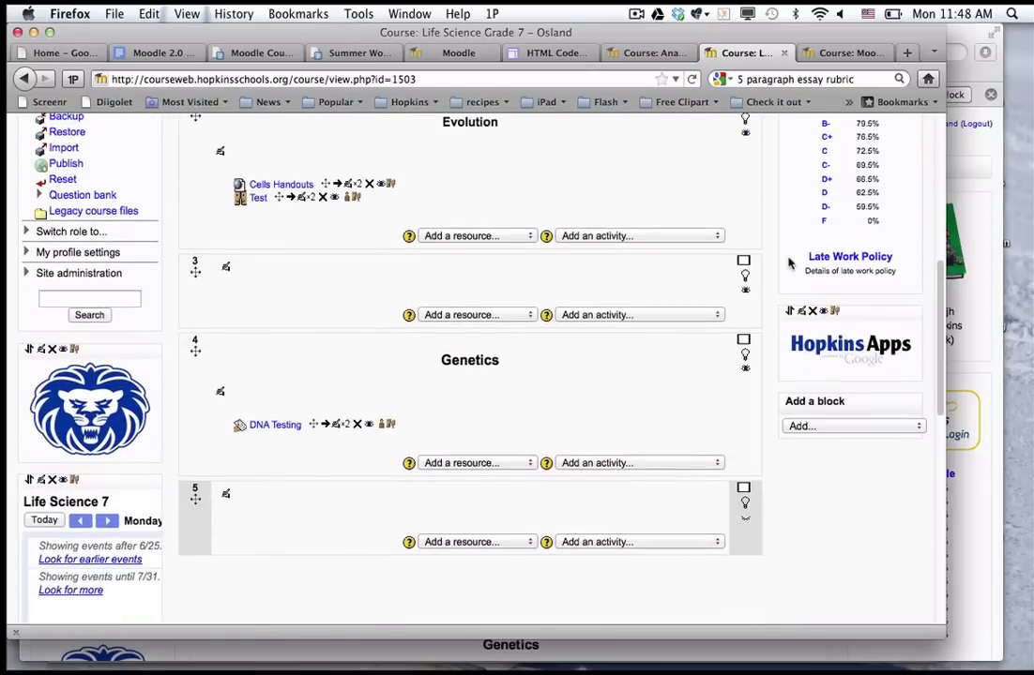
pyautogui.scroll(-3, 791, 265)
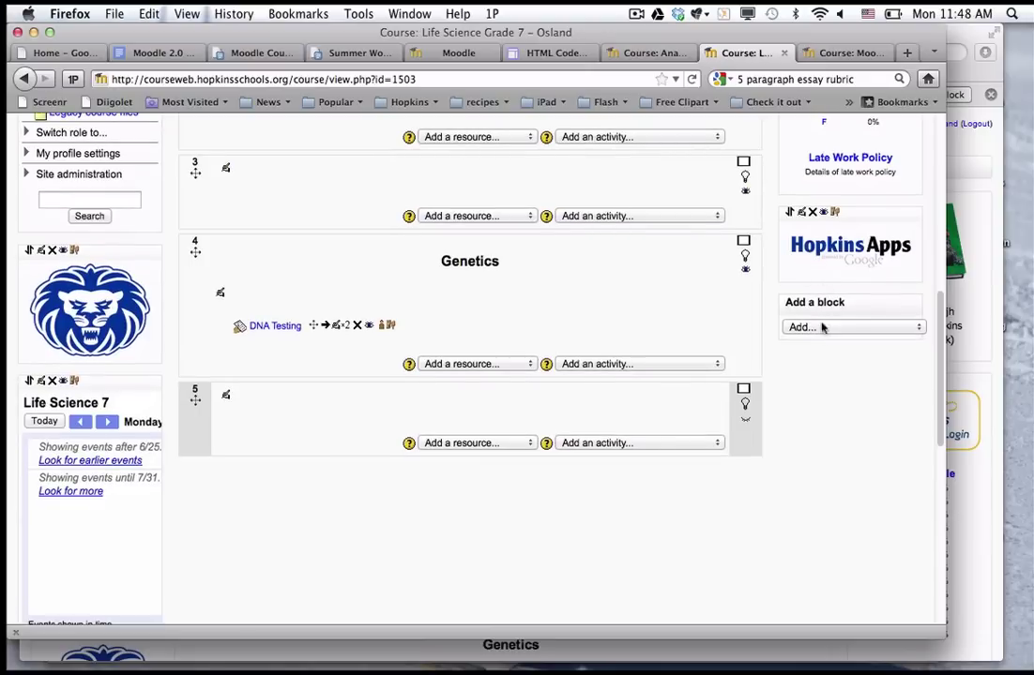
# Add an HTML block to the course from the Add a block list.
pyautogui.click(822, 327)
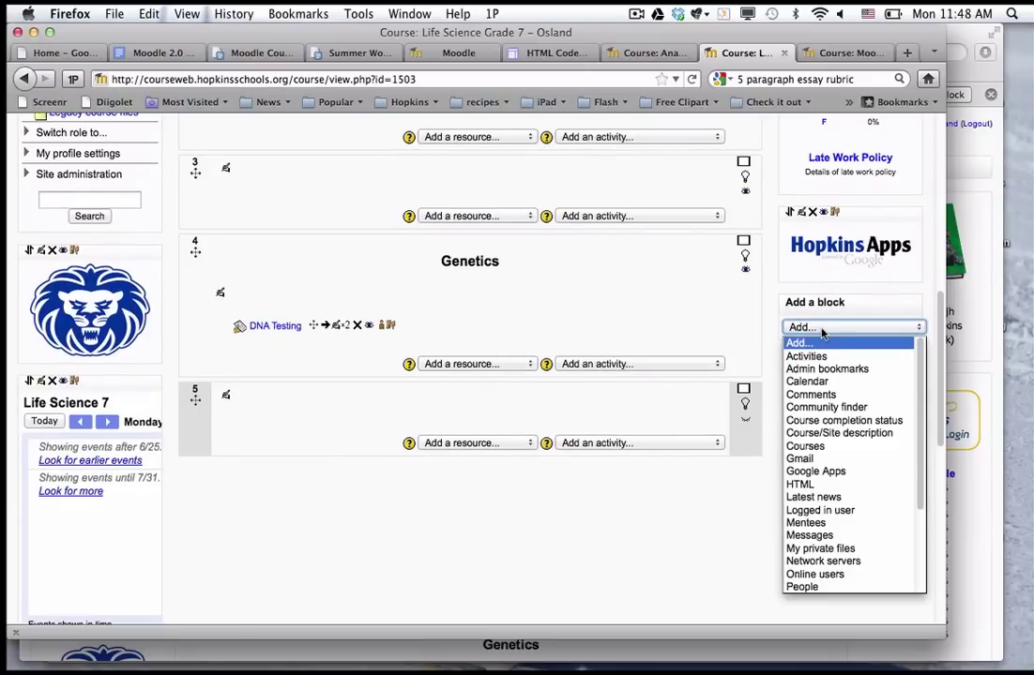
pyautogui.click(809, 486)
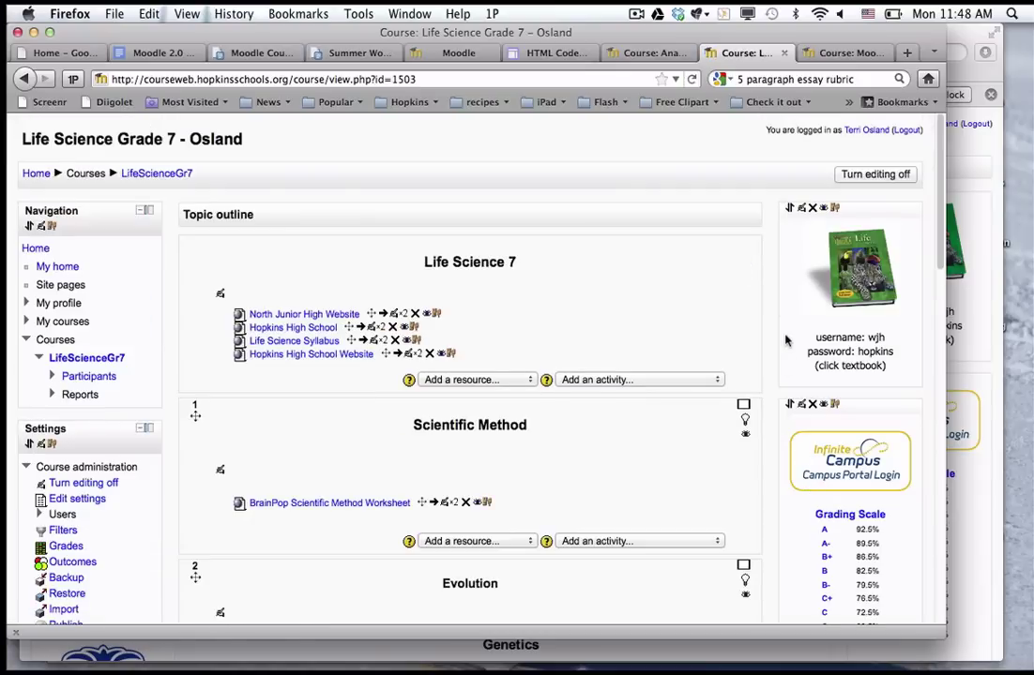
pyautogui.scroll(-5, 787, 341)
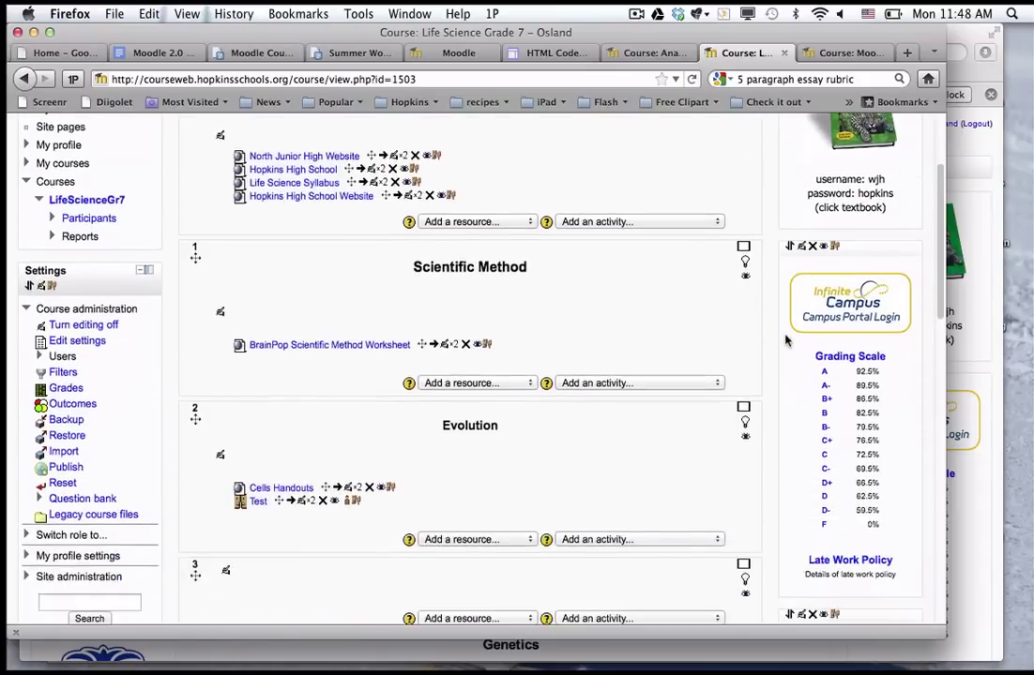
pyautogui.scroll(-3, 787, 340)
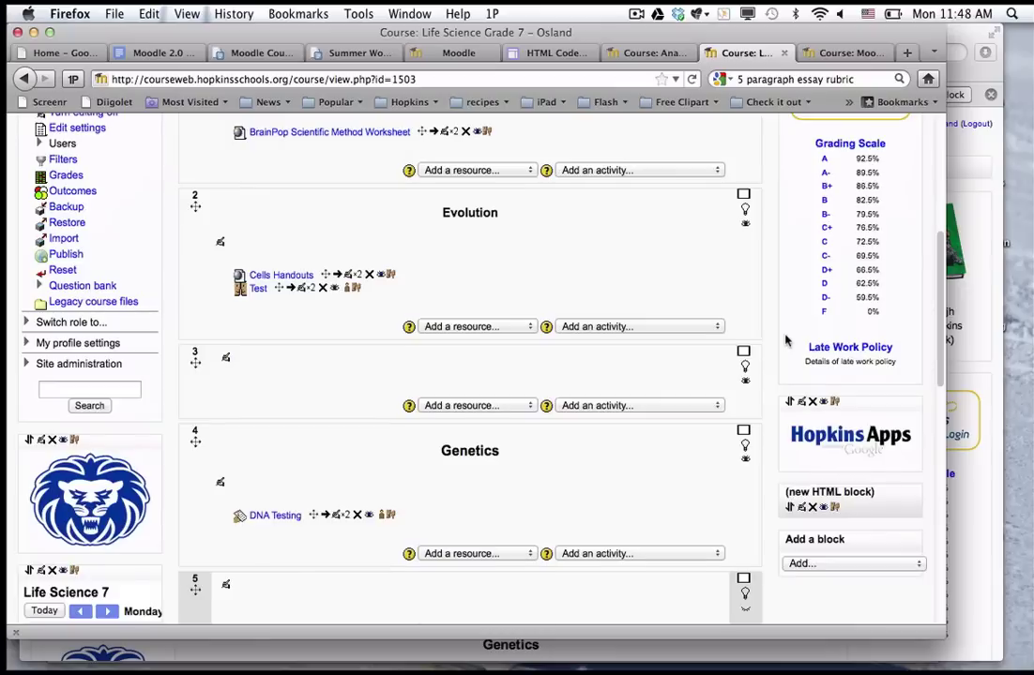
pyautogui.scroll(-4, 787, 341)
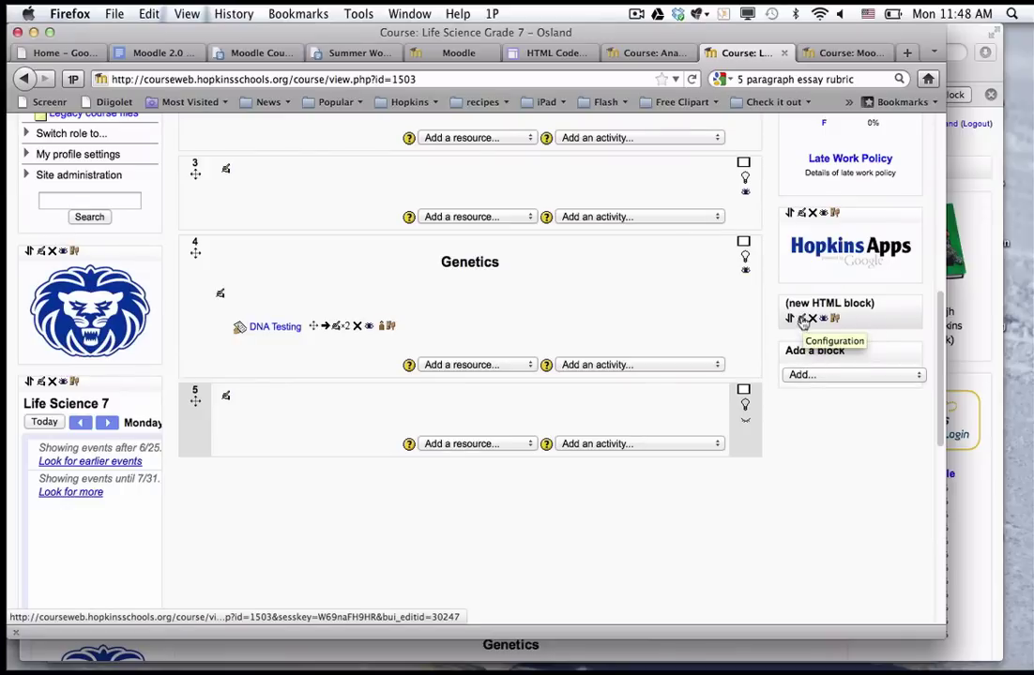
# Paste the copied signature code into the new HTML block's HTML source editor.
pyautogui.click(802, 320)
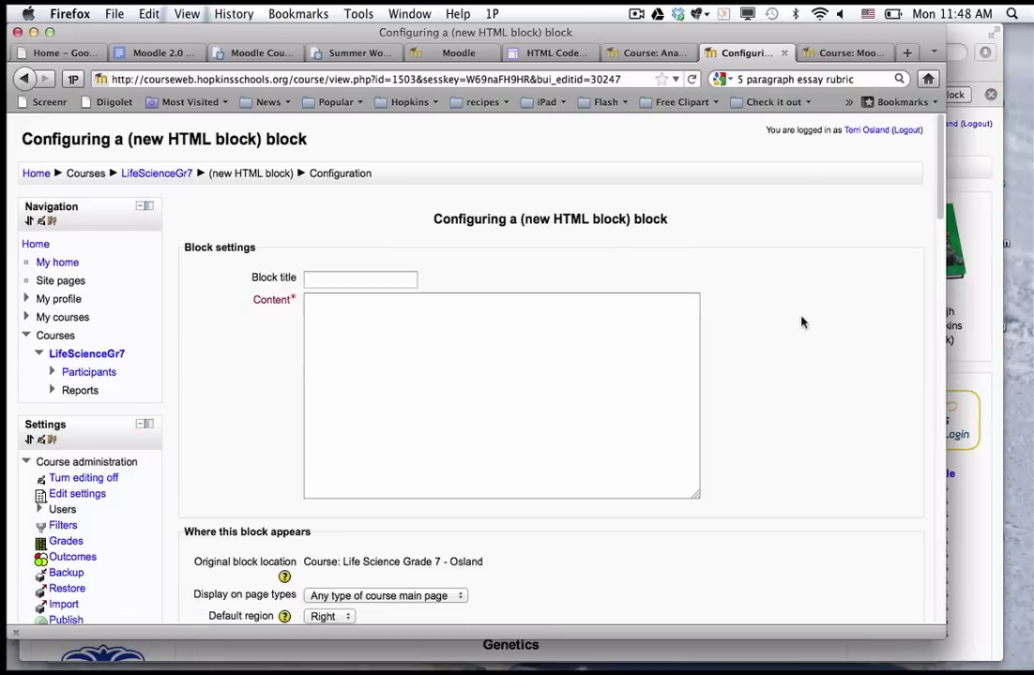
pyautogui.scroll(-1, 801, 321)
pyautogui.scroll(-1, 801, 322)
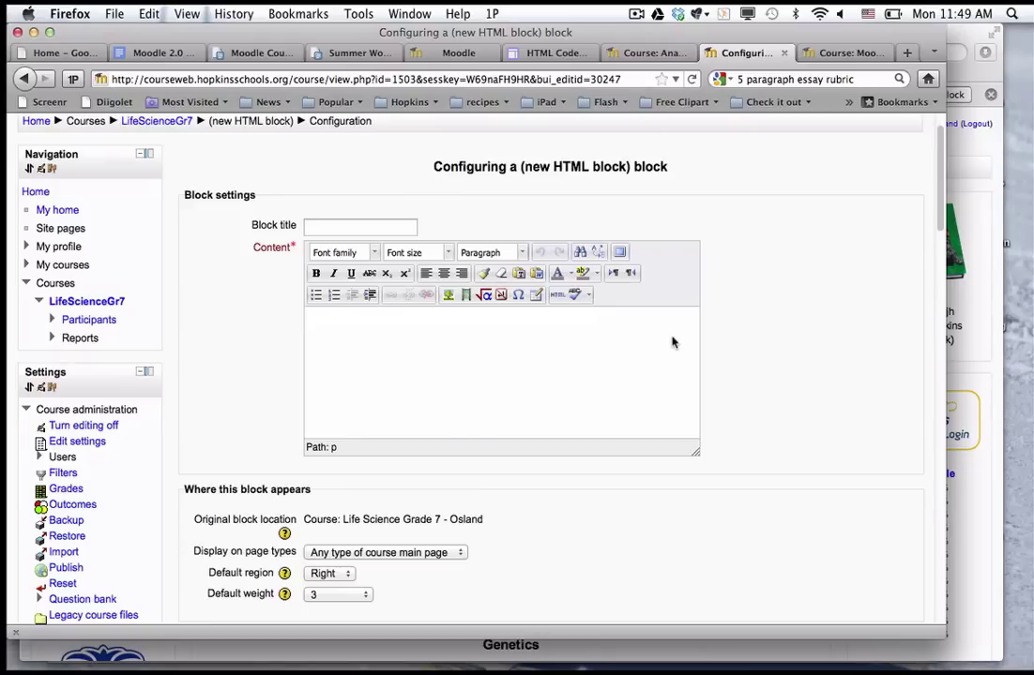
pyautogui.click(559, 295)
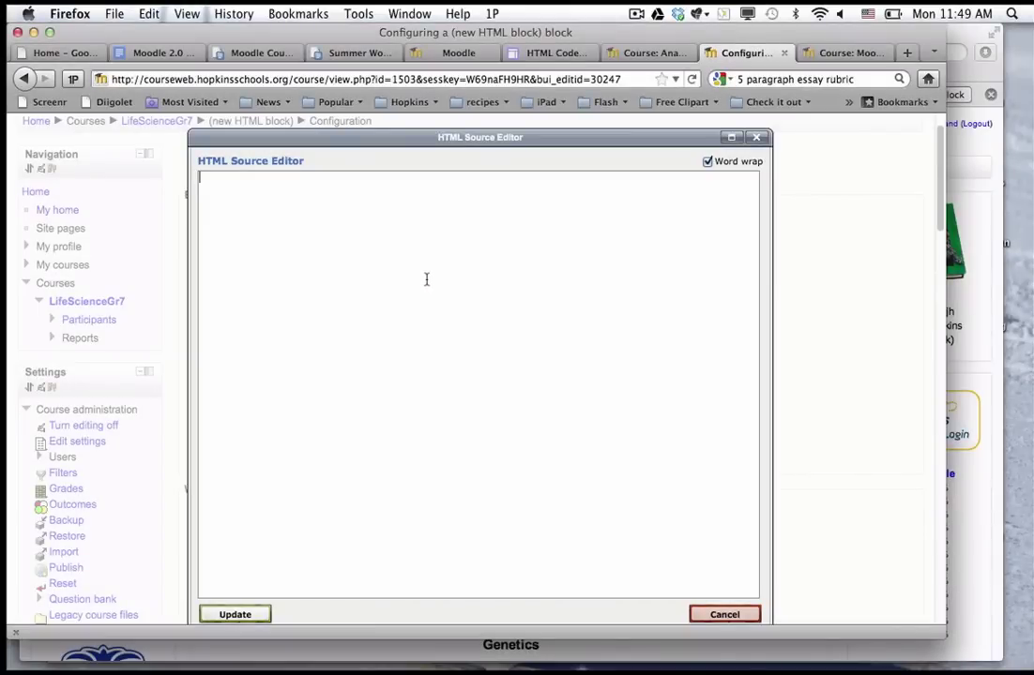
pyautogui.press('super+v')
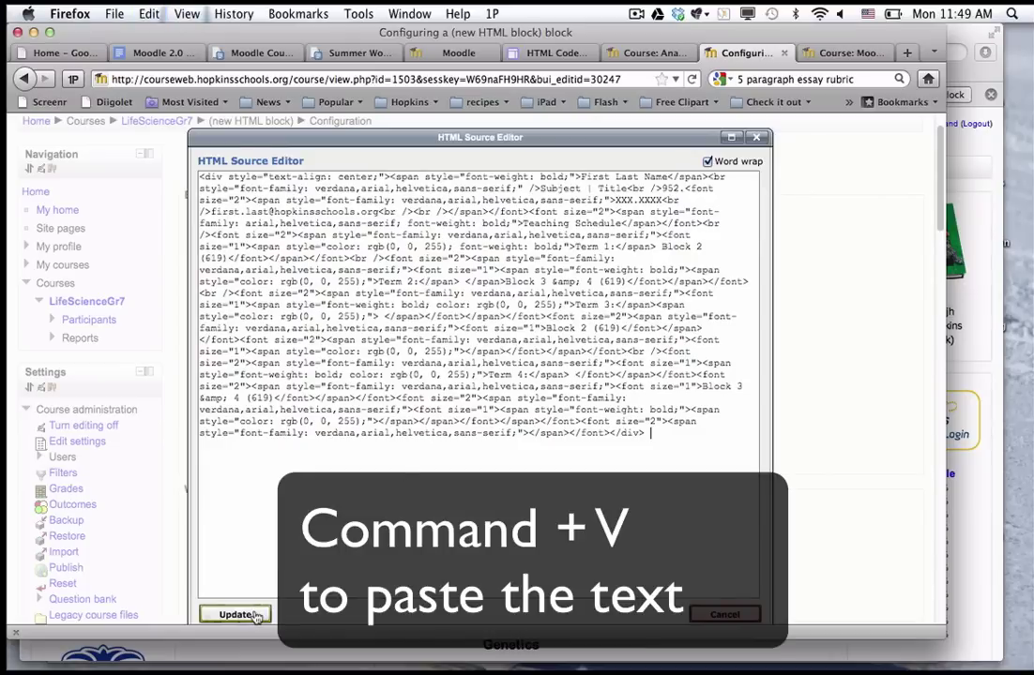
# Apply the pasted code, then fill in the teacher's name, subject Science and title Teacher.
pyautogui.click(252, 615)
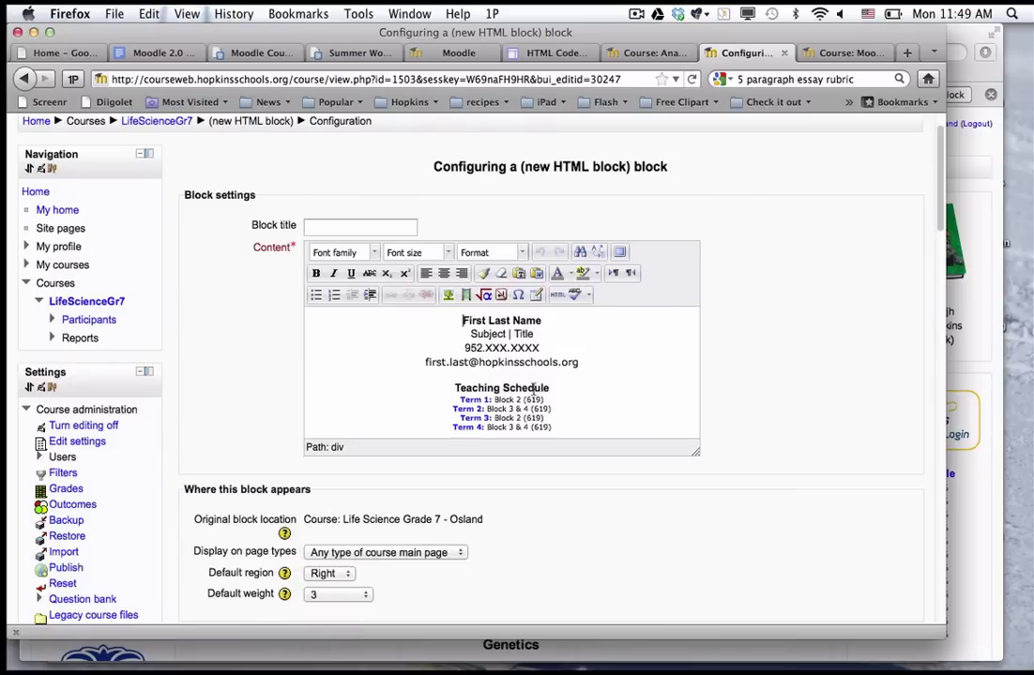
pyautogui.click(466, 324)
pyautogui.moveTo(464, 321); pyautogui.dragTo(543, 323)
pyautogui.doubleClick(486, 334)
pyautogui.write('Science')
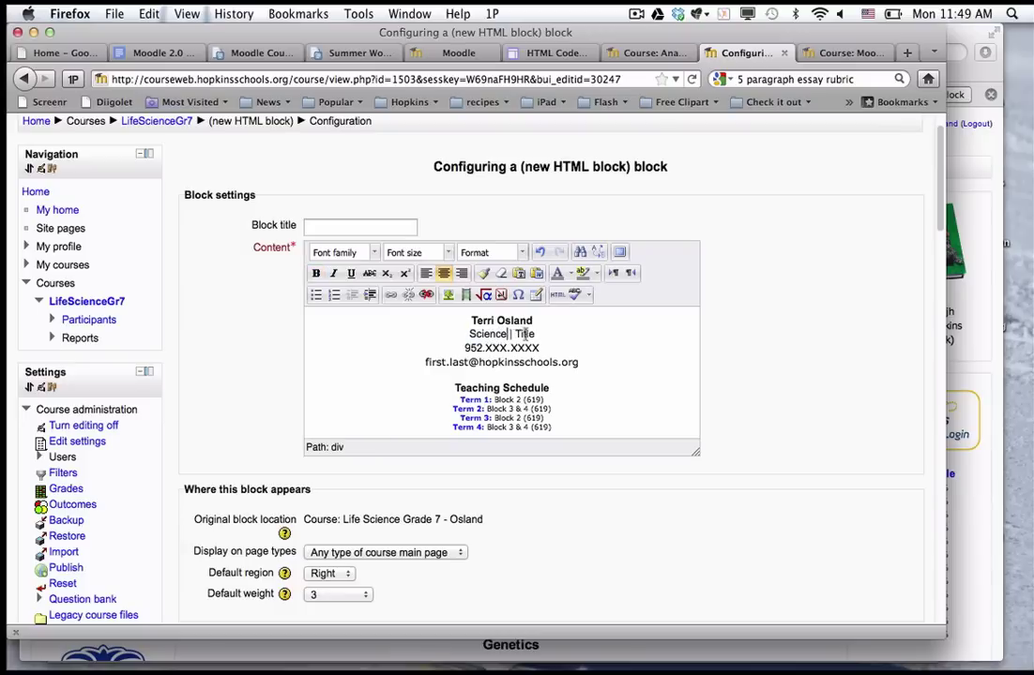
pyautogui.doubleClick(530, 335)
pyautogui.write('Teacher')
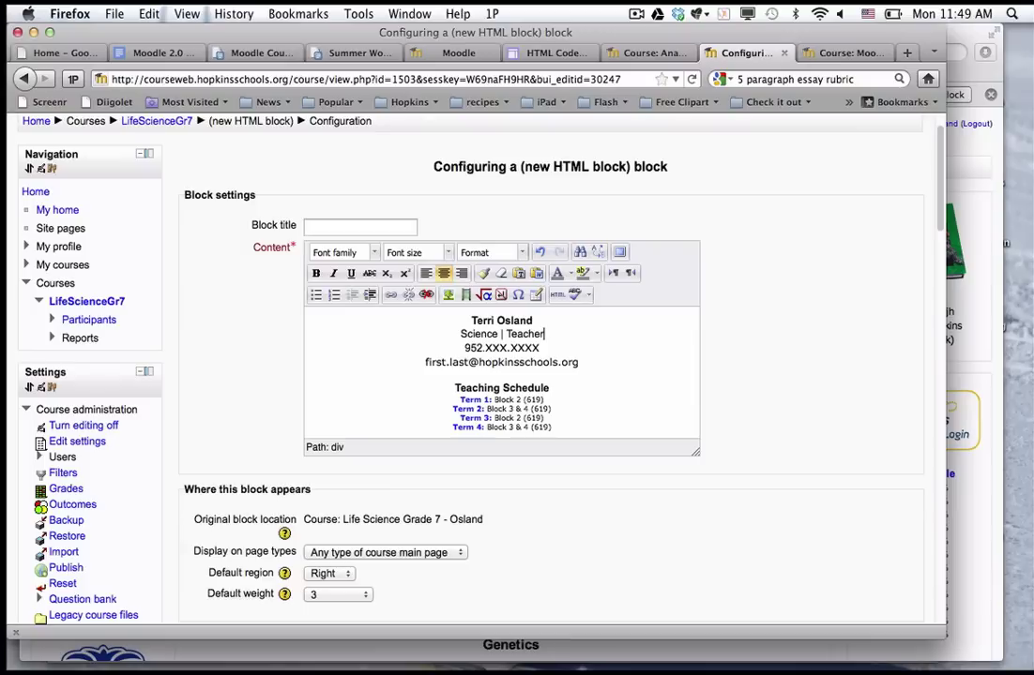
# Replace the XXX phone placeholders with the teacher's real phone digits and review the e-mail line.
pyautogui.doubleClick(492, 348)
pyautogui.write('988')
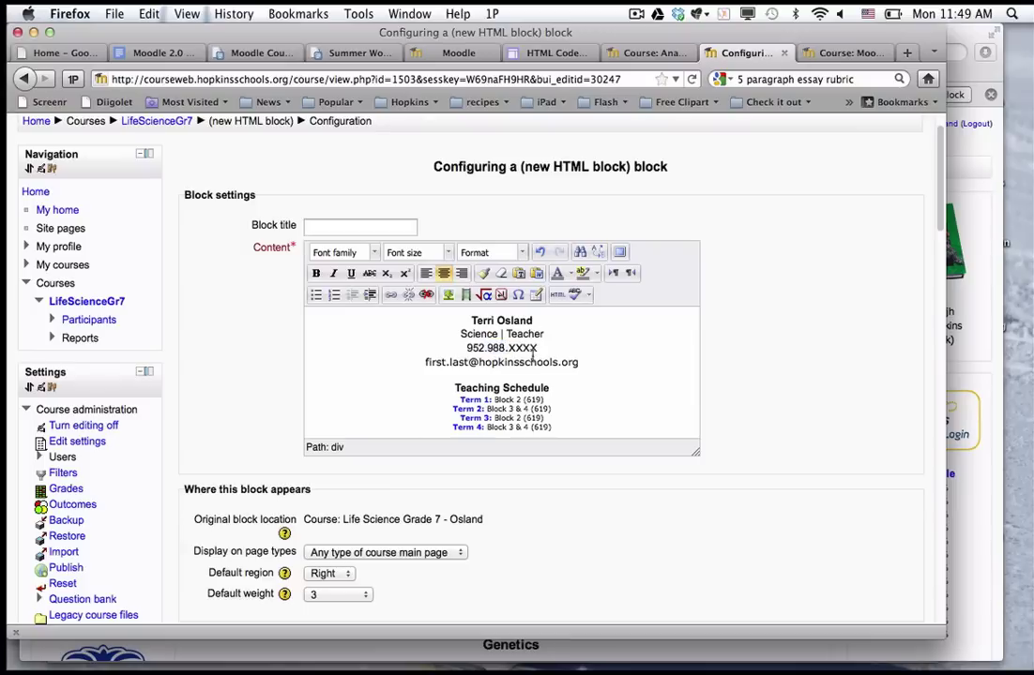
pyautogui.doubleClick(530, 348)
pyautogui.write('4674')
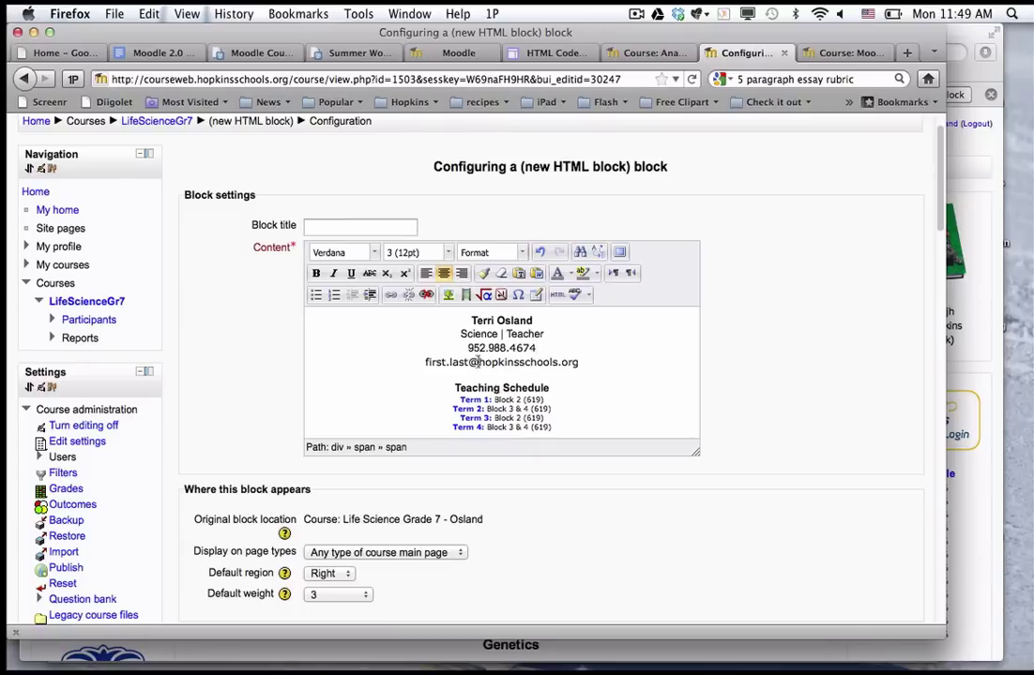
pyautogui.moveTo(582, 364); pyautogui.dragTo(423, 366)
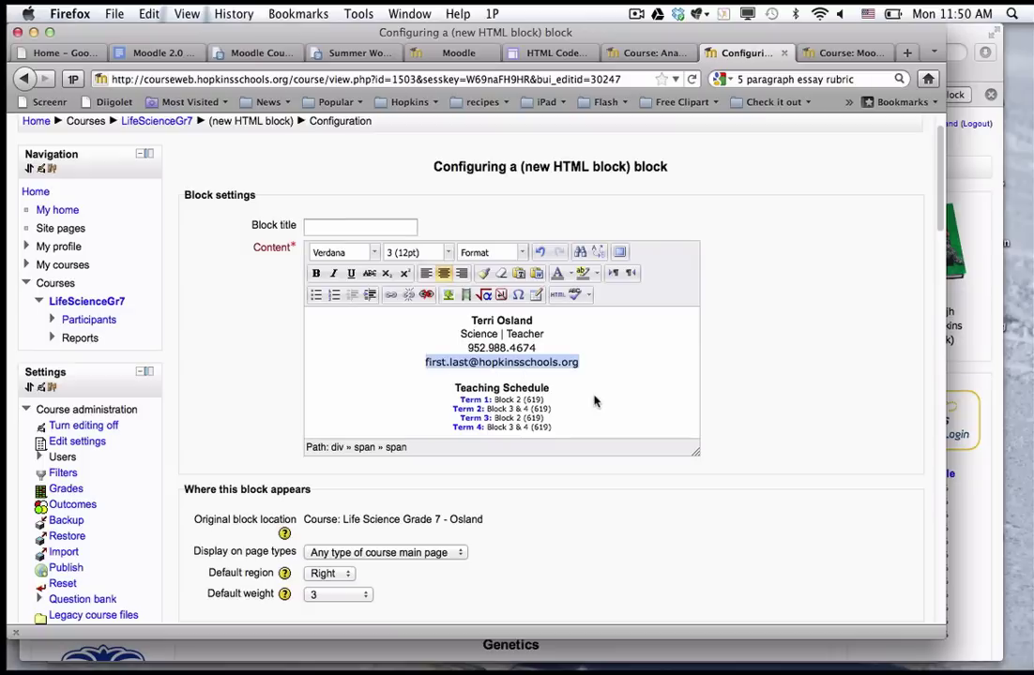
pyautogui.click(527, 387)
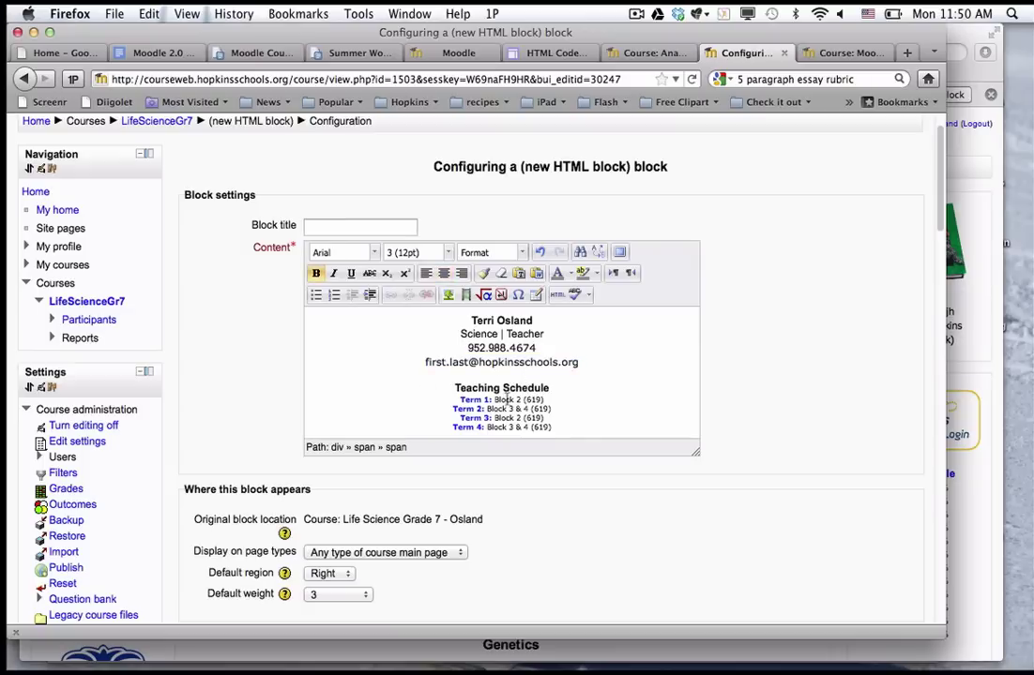
pyautogui.scroll(-2, 593, 406)
pyautogui.scroll(-2, 589, 458)
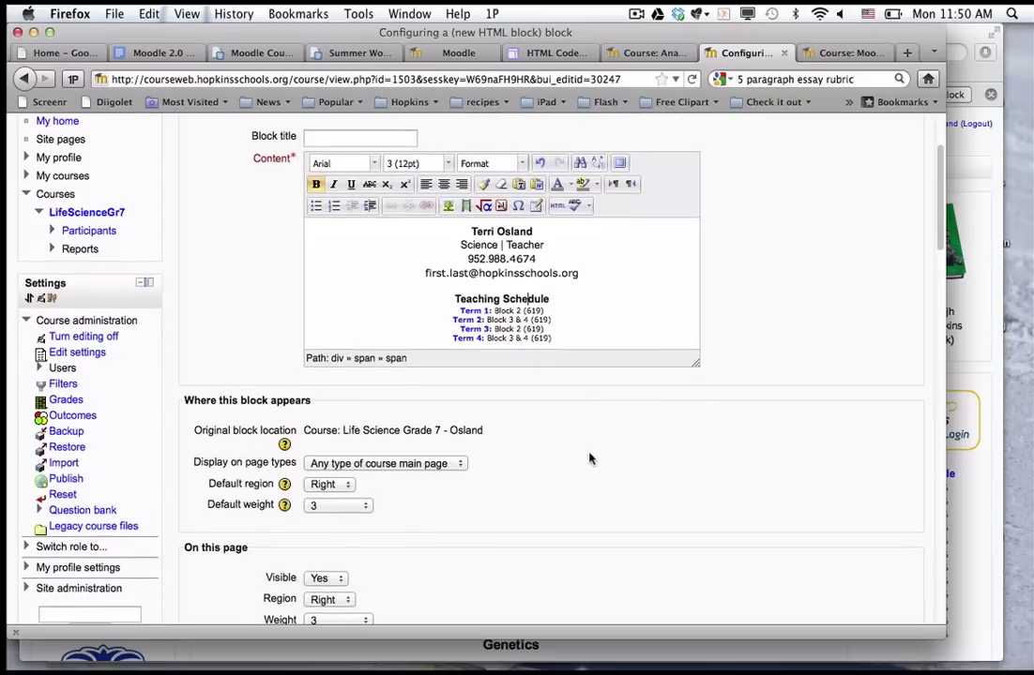
pyautogui.scroll(-3, 589, 459)
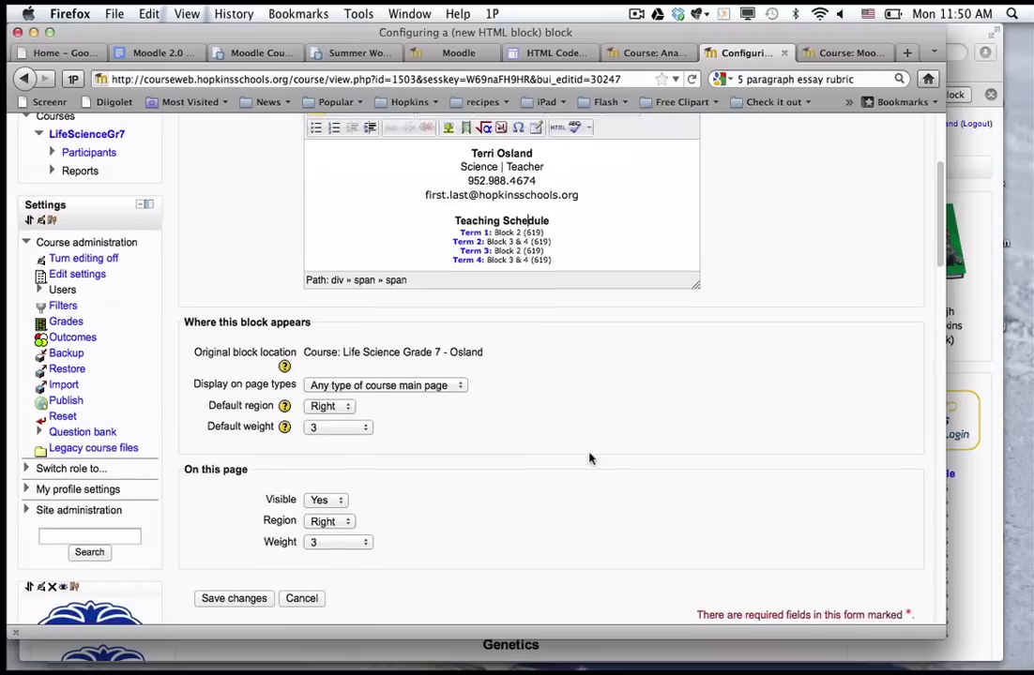
# Save the teacher contact block and place it first in the right-hand block column.
pyautogui.click(237, 598)
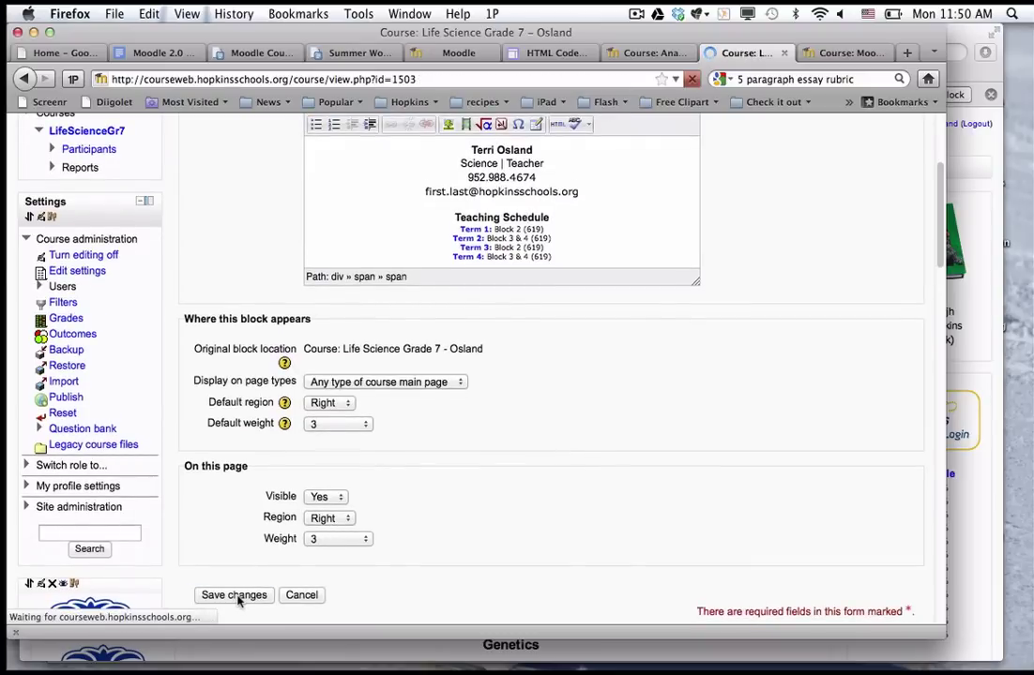
pyautogui.scroll(-10, 464, 447)
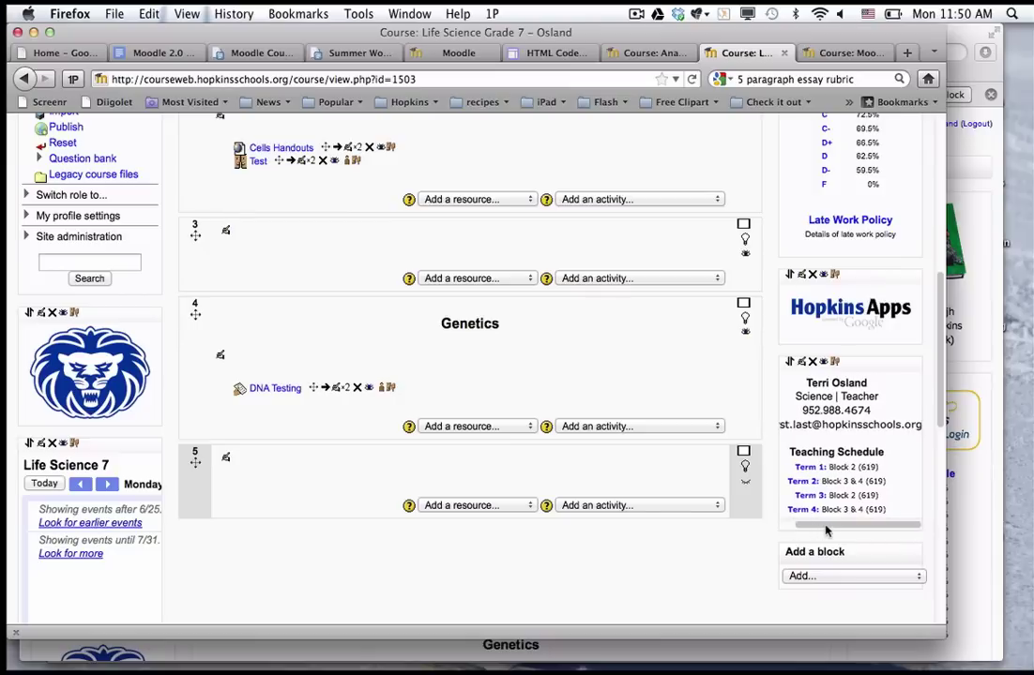
pyautogui.scroll(2, 772, 531)
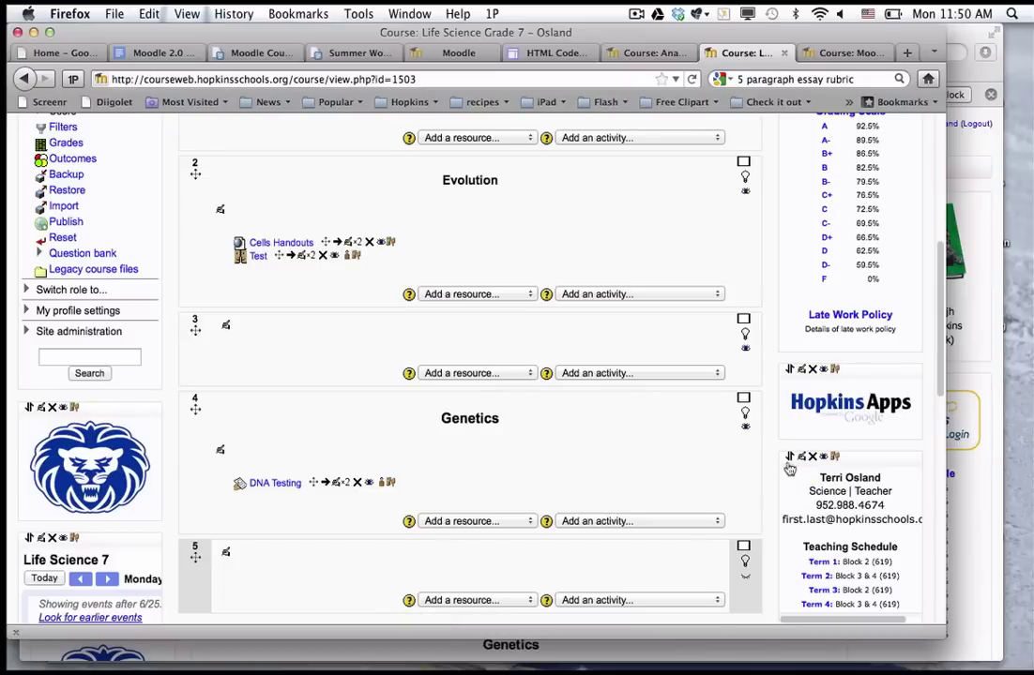
pyautogui.click(790, 460)
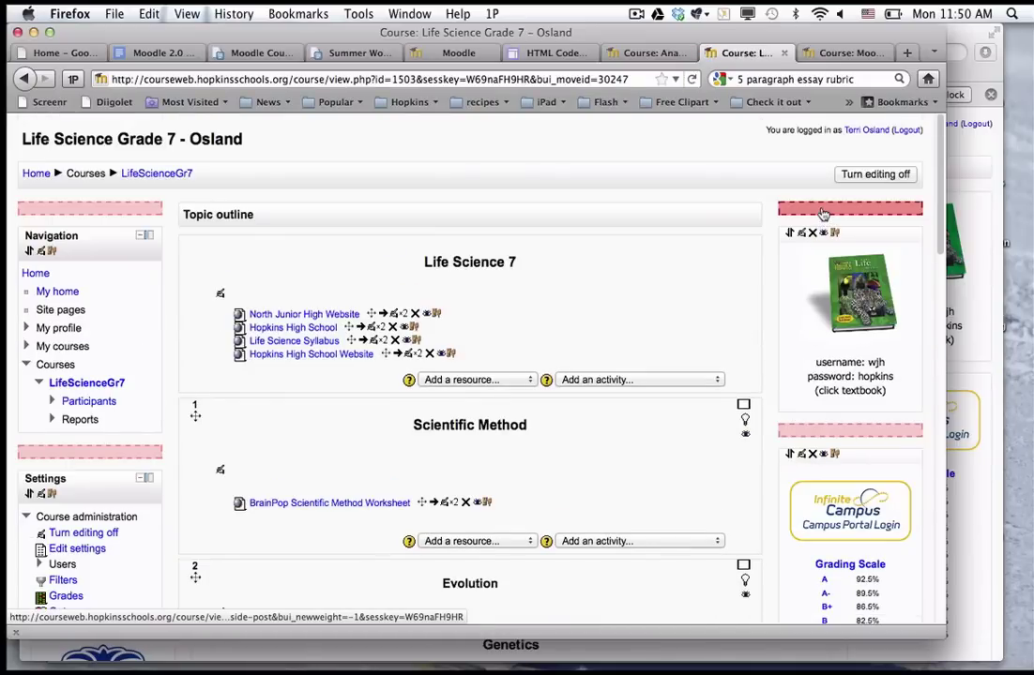
pyautogui.click(823, 215)
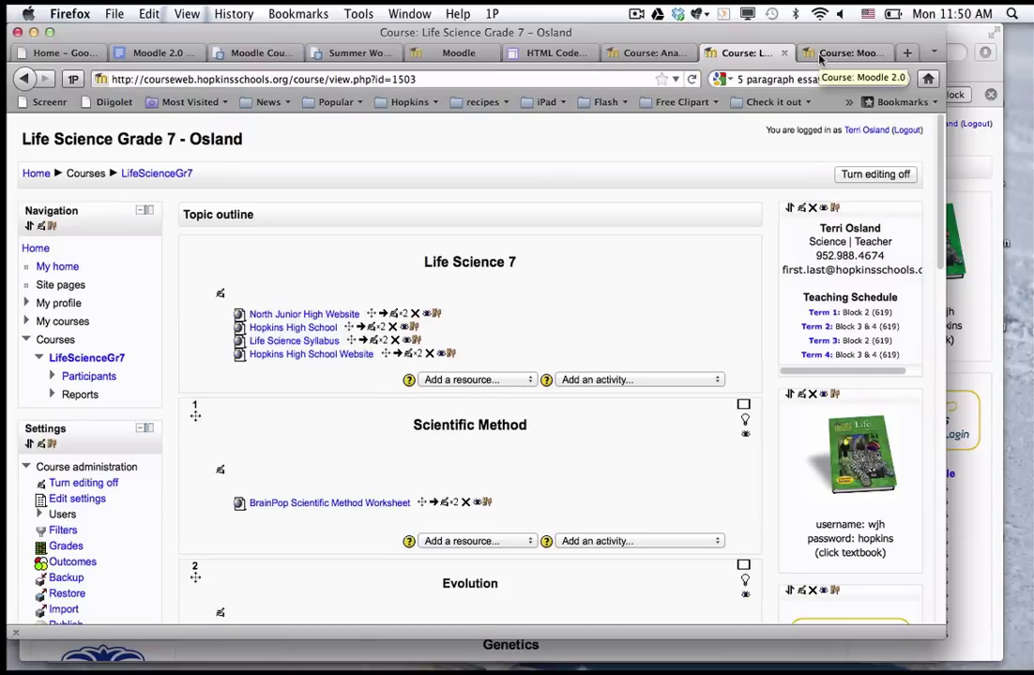
# Back on the HTML Codes page, select the Excellence school-logo link code.
pyautogui.click(561, 54)
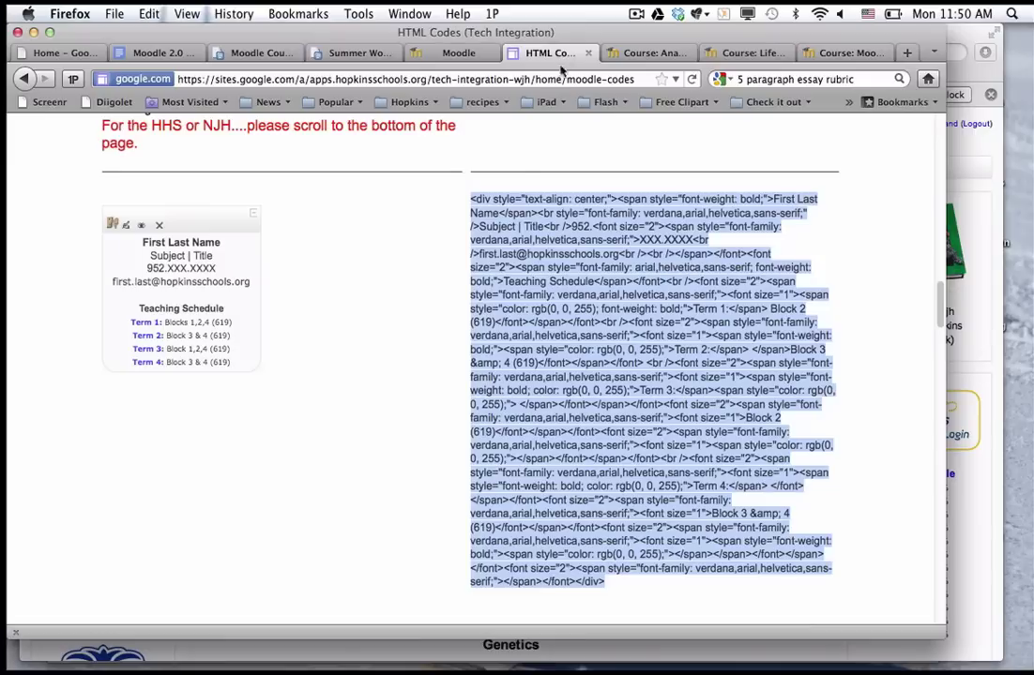
pyautogui.scroll(5, 408, 381)
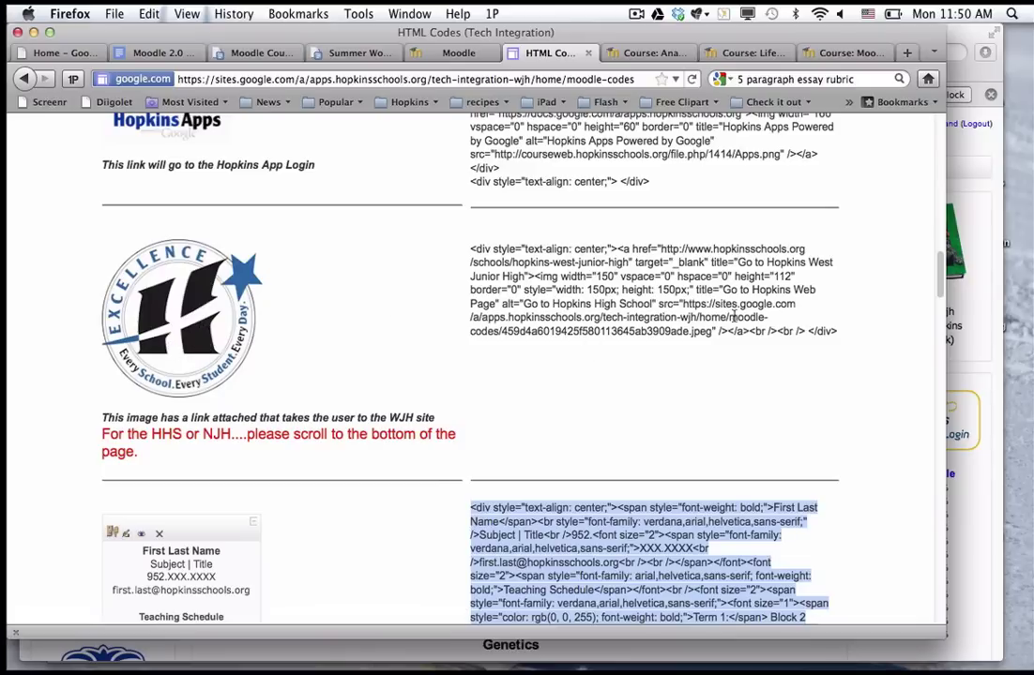
pyautogui.moveTo(837, 334); pyautogui.dragTo(472, 247)
pyautogui.press('super+c')
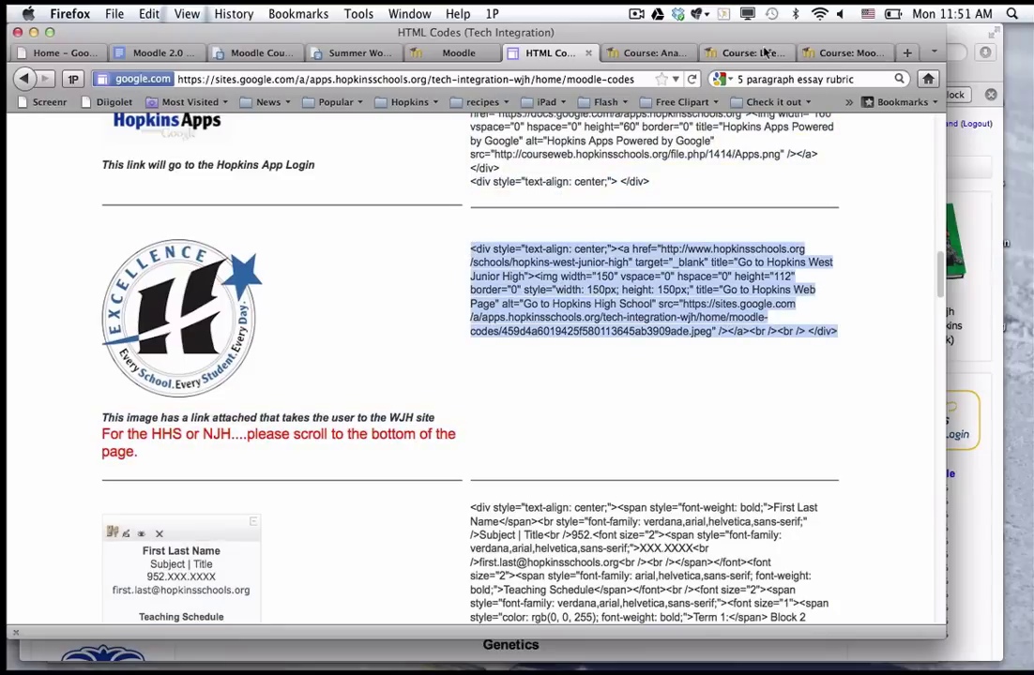
# Add a second HTML block to the course and open its configuration page.
pyautogui.click(732, 52)
pyautogui.scroll(-10, 669, 354)
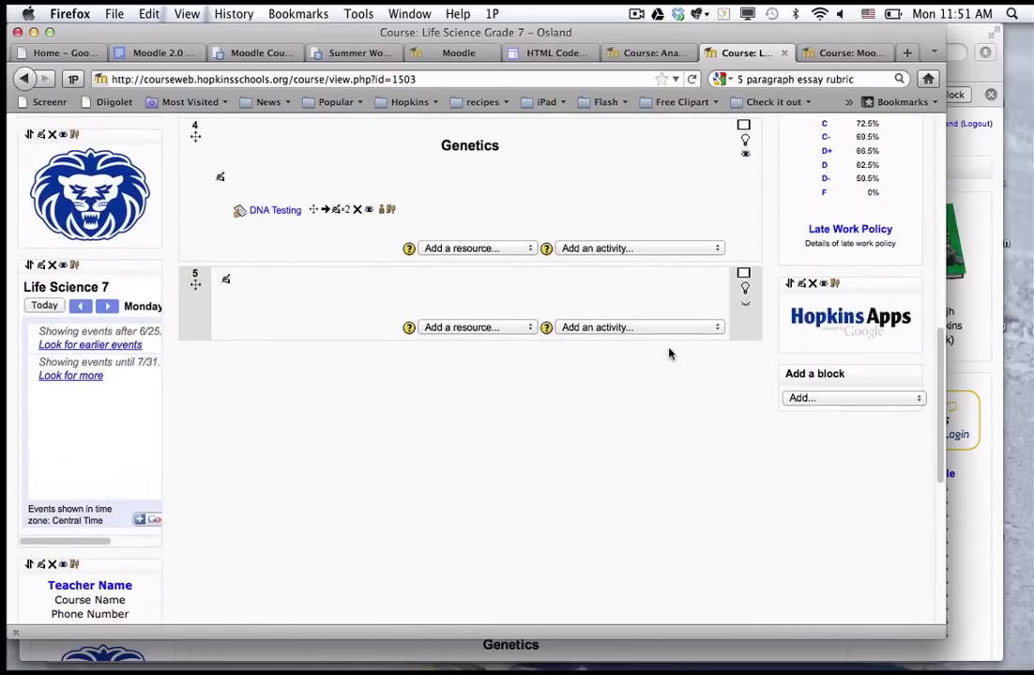
pyautogui.click(809, 398)
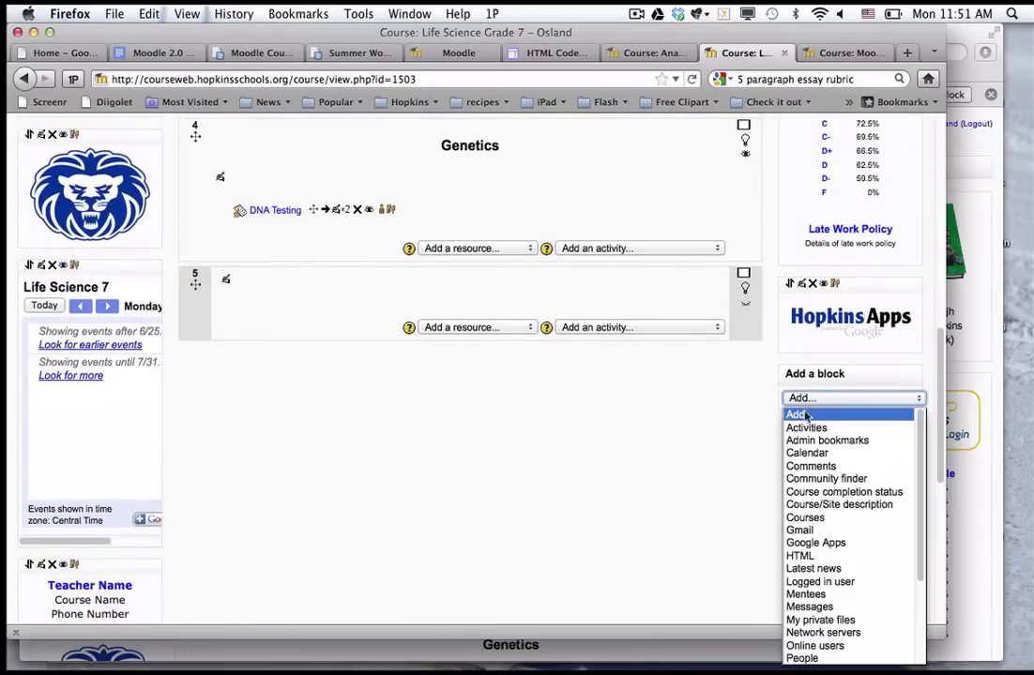
pyautogui.click(802, 557)
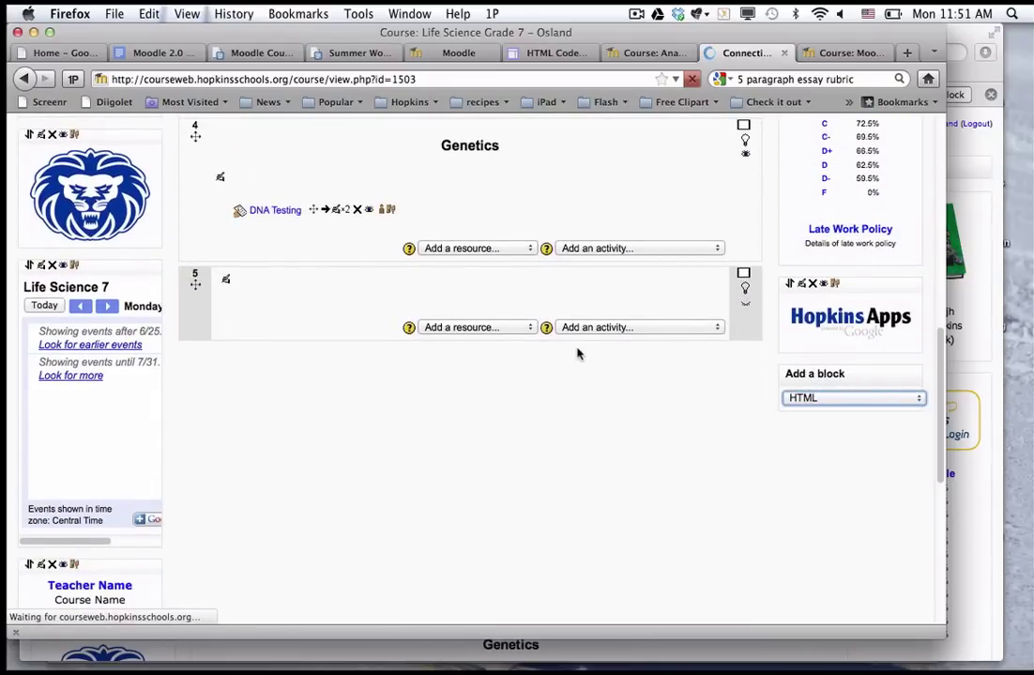
pyautogui.scroll(-10, 574, 298)
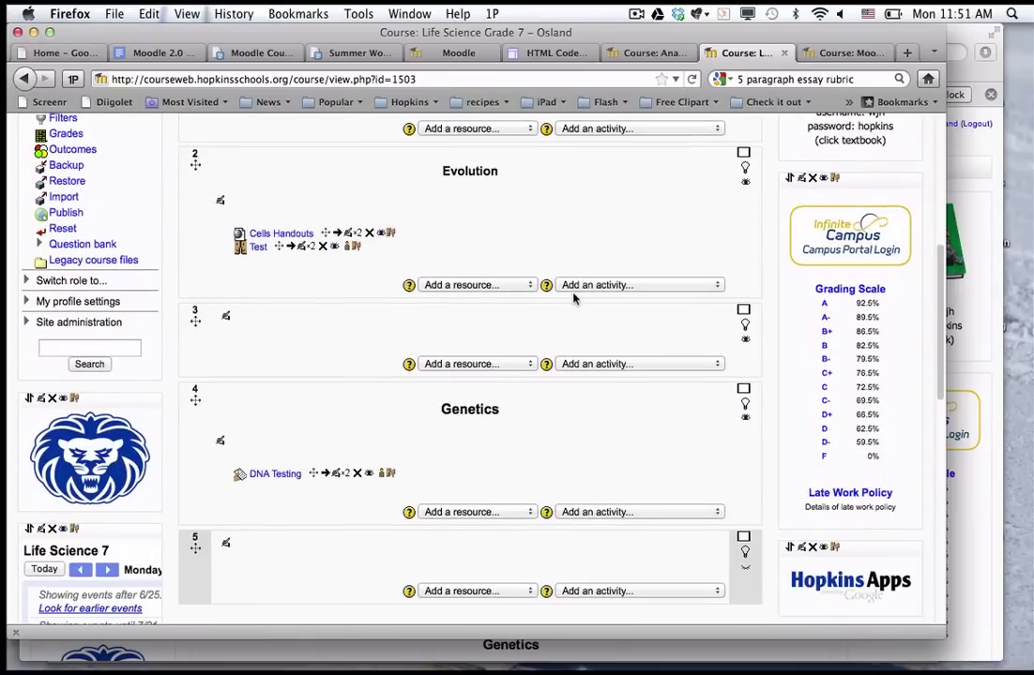
pyautogui.scroll(-5, 573, 300)
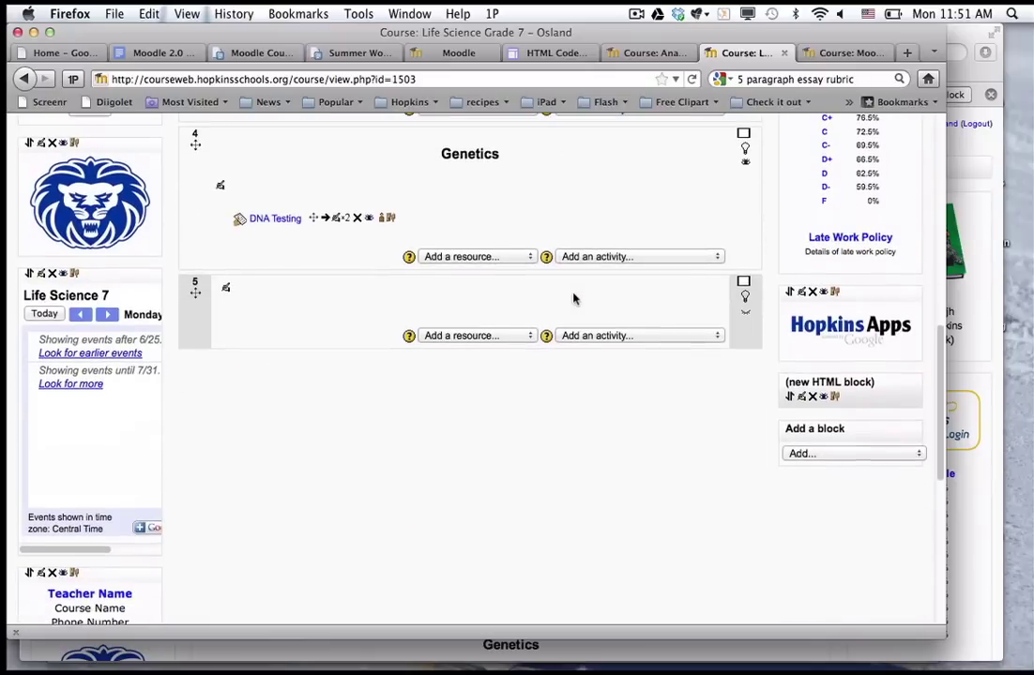
pyautogui.click(801, 397)
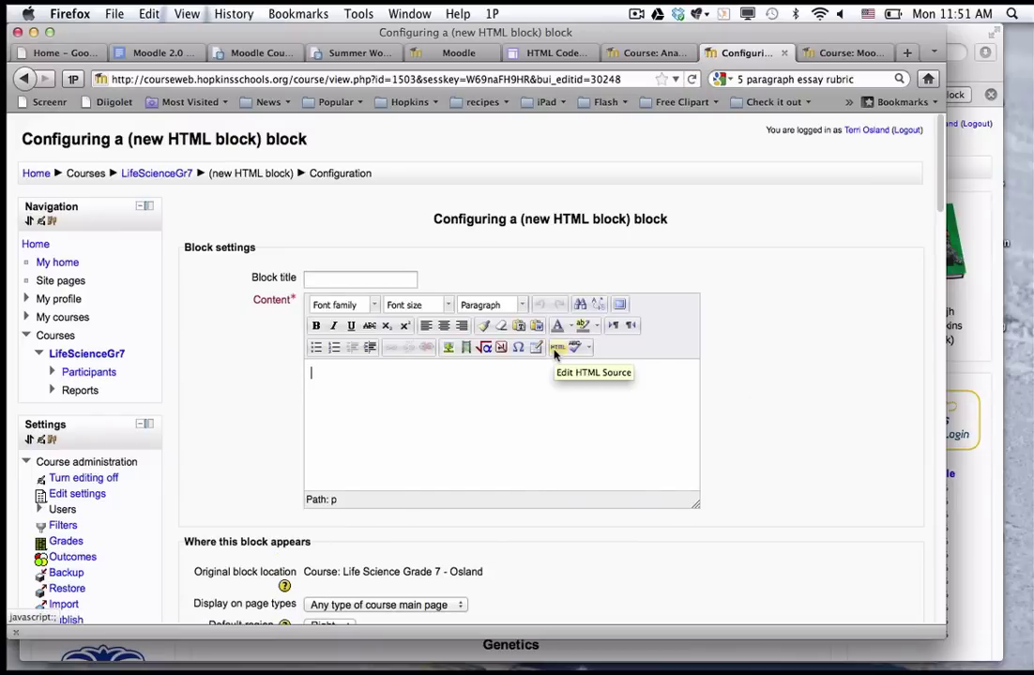
# Paste the logo link code into the HTML source and check its href URL and 'Go to Hopkins West Junior High' title.
pyautogui.click(556, 349)
pyautogui.press('super+v')
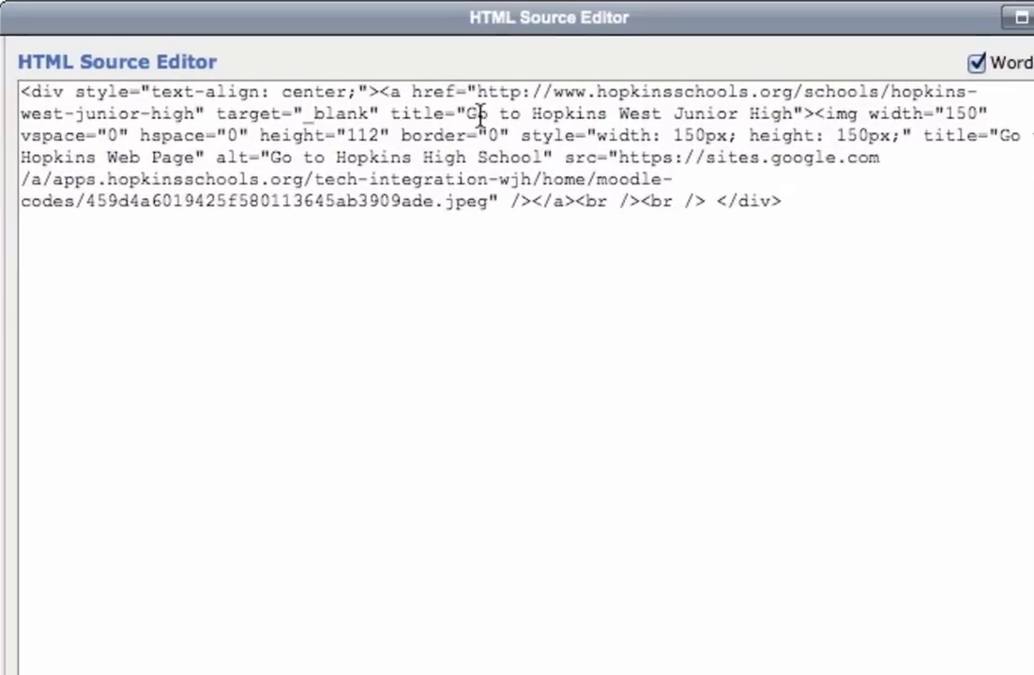
pyautogui.moveTo(478, 94); pyautogui.dragTo(197, 112)
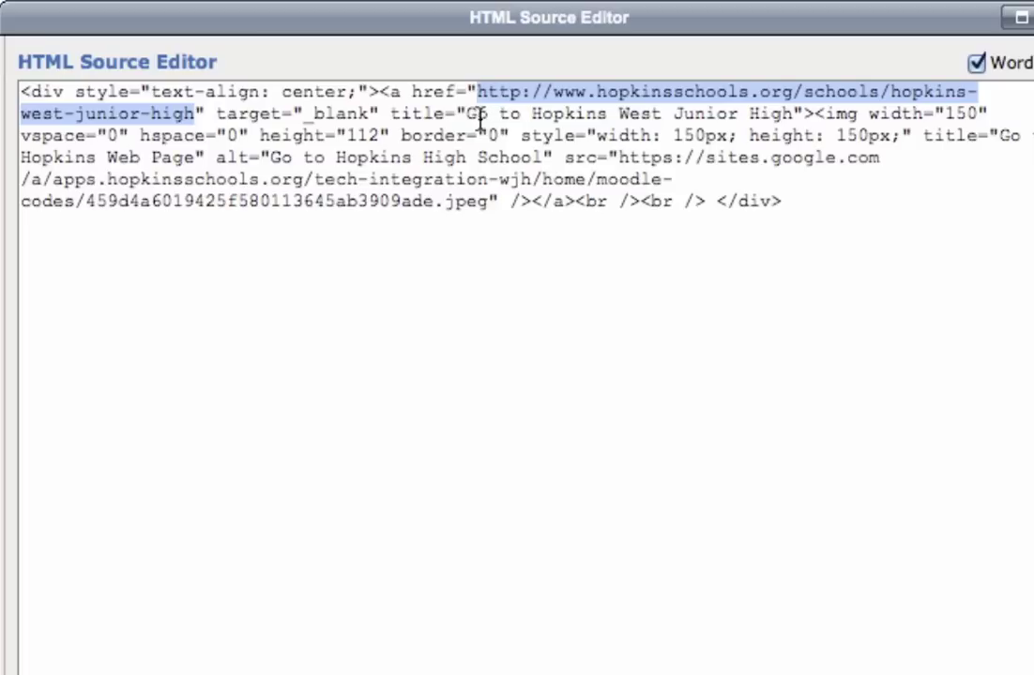
pyautogui.moveTo(471, 120); pyautogui.dragTo(793, 122)
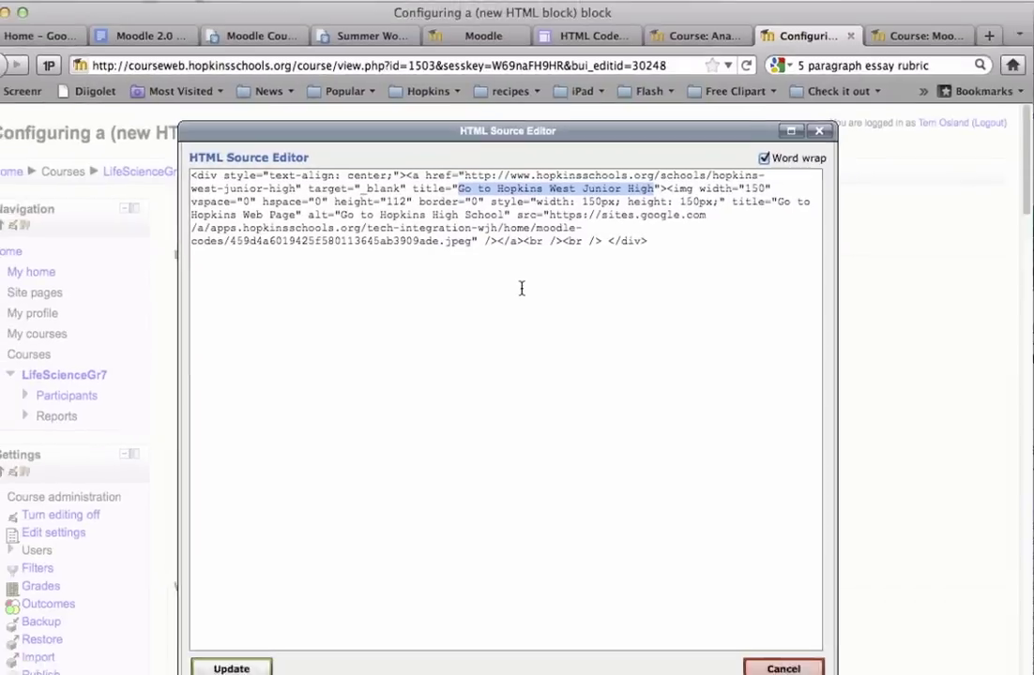
pyautogui.click(572, 280)
# Insert the Excellence logo, resize it to 127 x 127, and save the block.
pyautogui.click(246, 647)
pyautogui.click(502, 390)
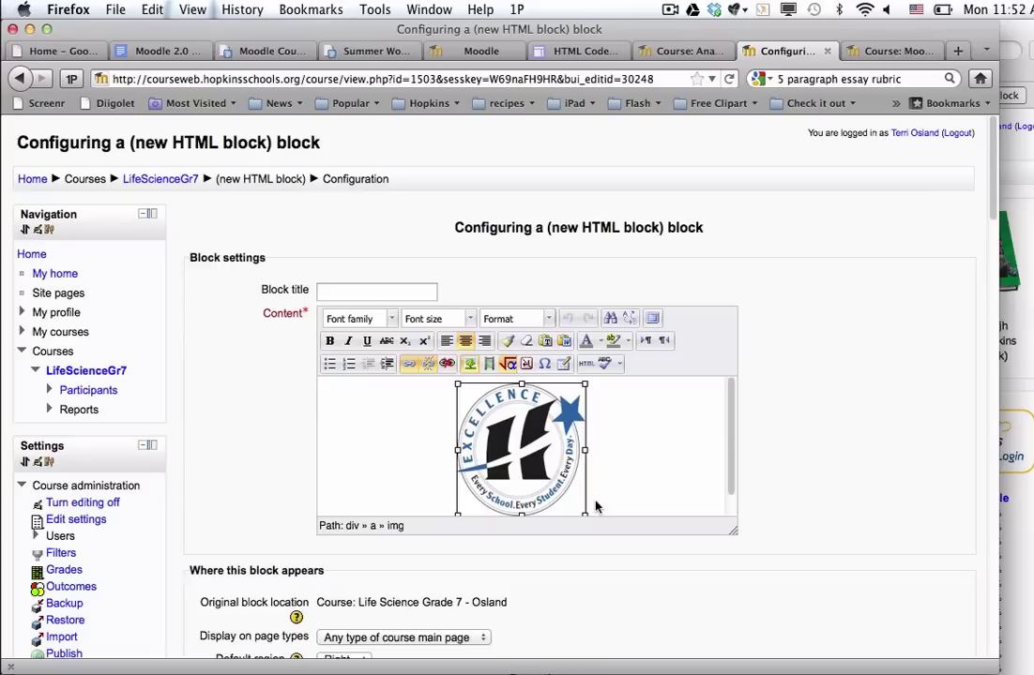
pyautogui.scroll(-1, 626, 469)
pyautogui.moveTo(584, 494); pyautogui.dragTo(566, 479)
pyautogui.scroll(-2, 682, 573)
pyautogui.scroll(-10, 682, 573)
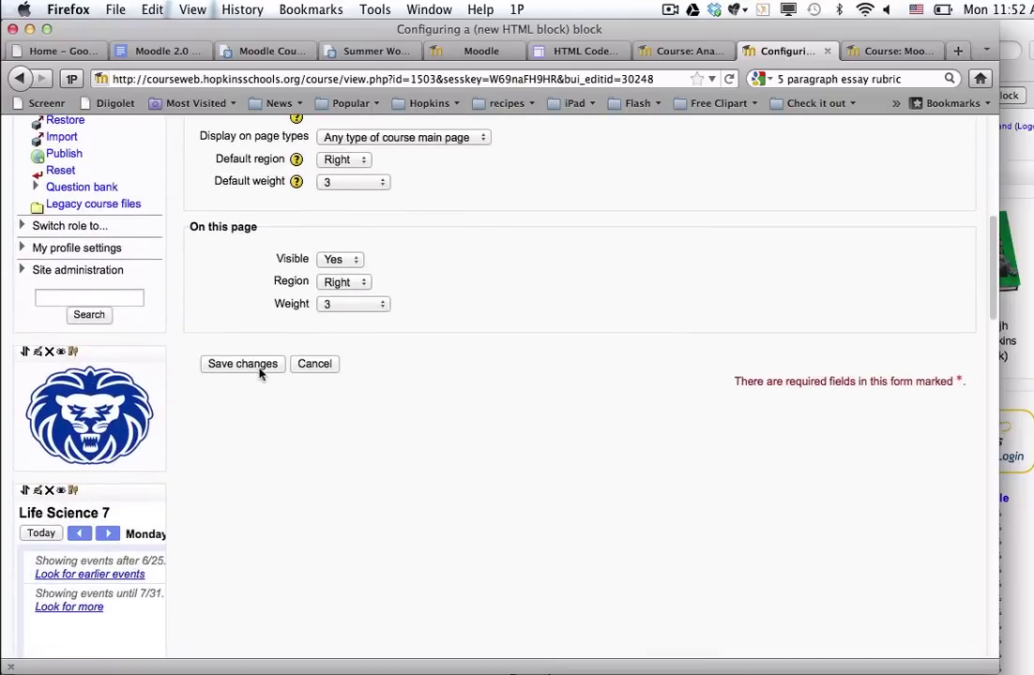
pyautogui.click(245, 364)
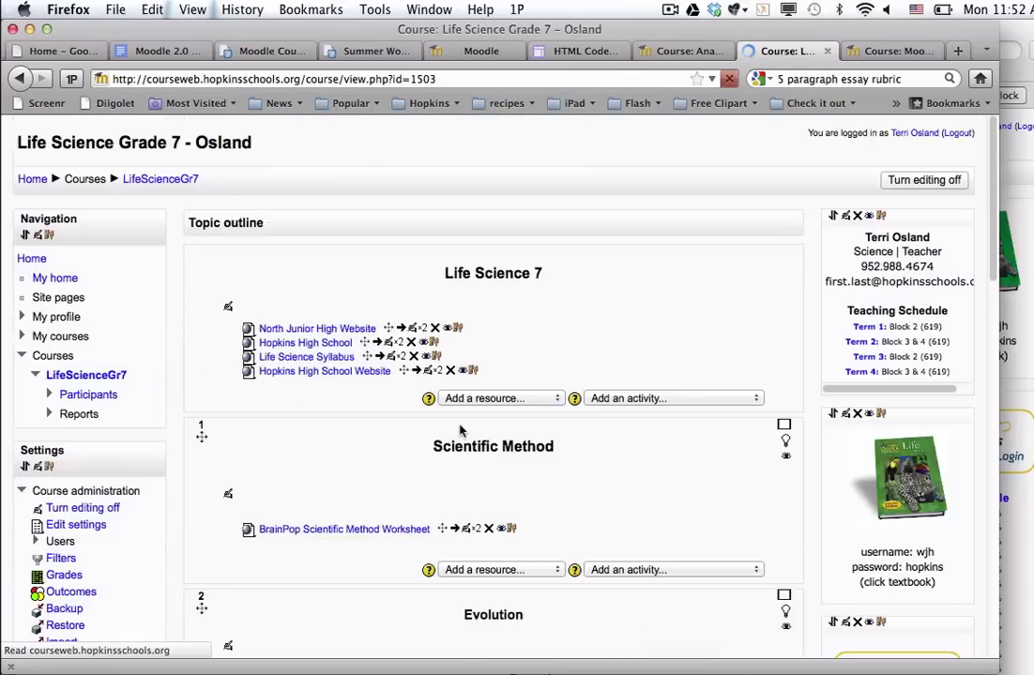
# Move the Excellence logo block into the drop spot above the Navigation block in the left column.
pyautogui.scroll(-7, 459, 430)
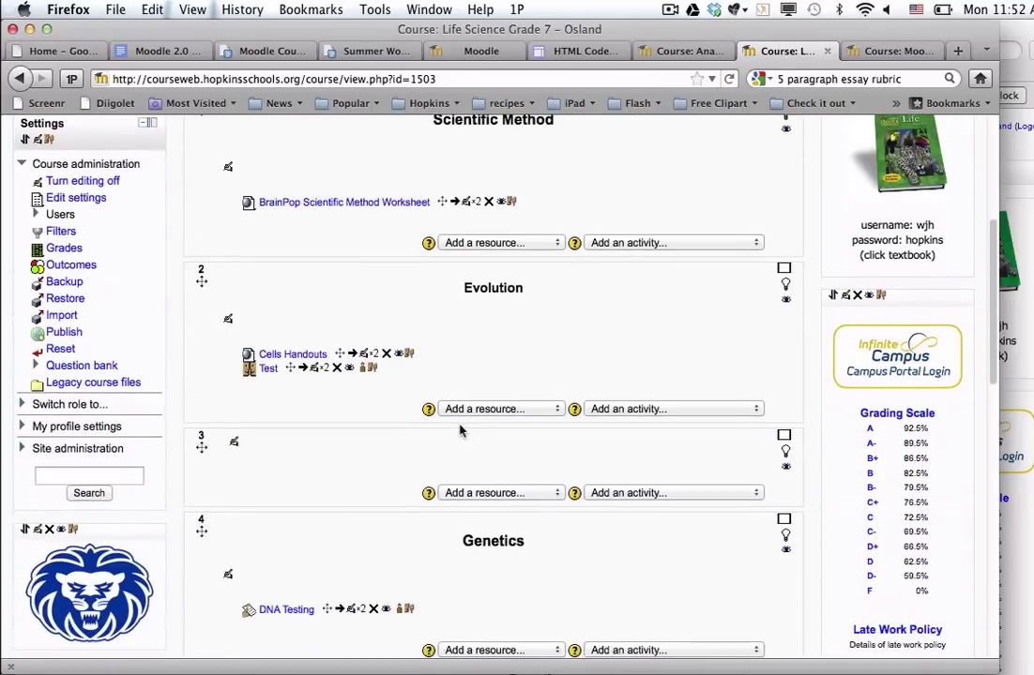
pyautogui.scroll(-1, 460, 430)
pyautogui.click(25, 482)
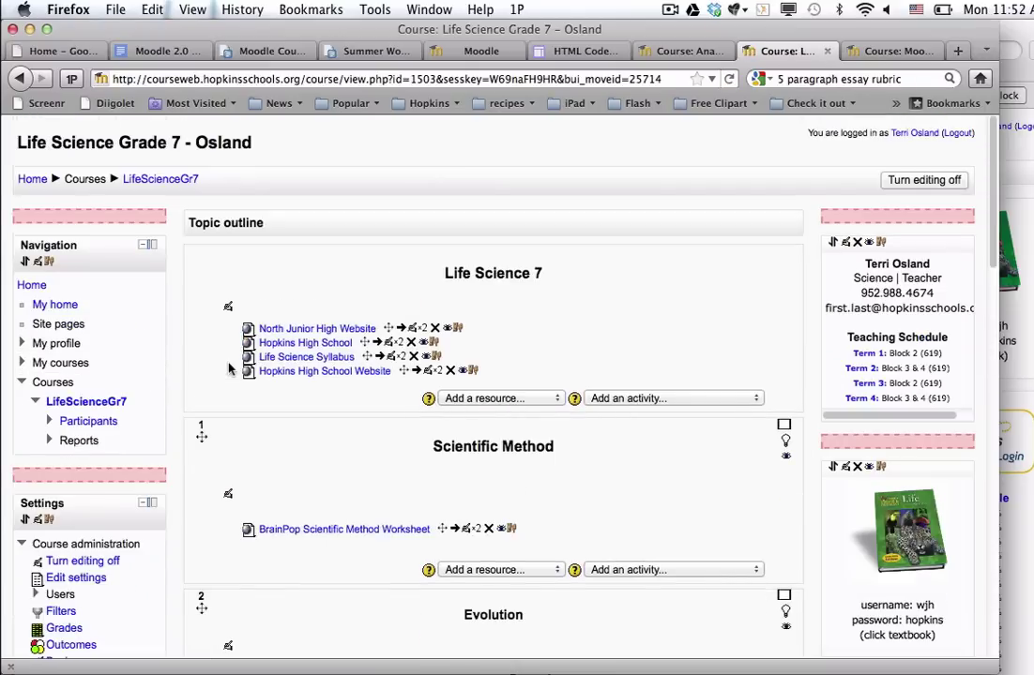
pyautogui.click(18, 79)
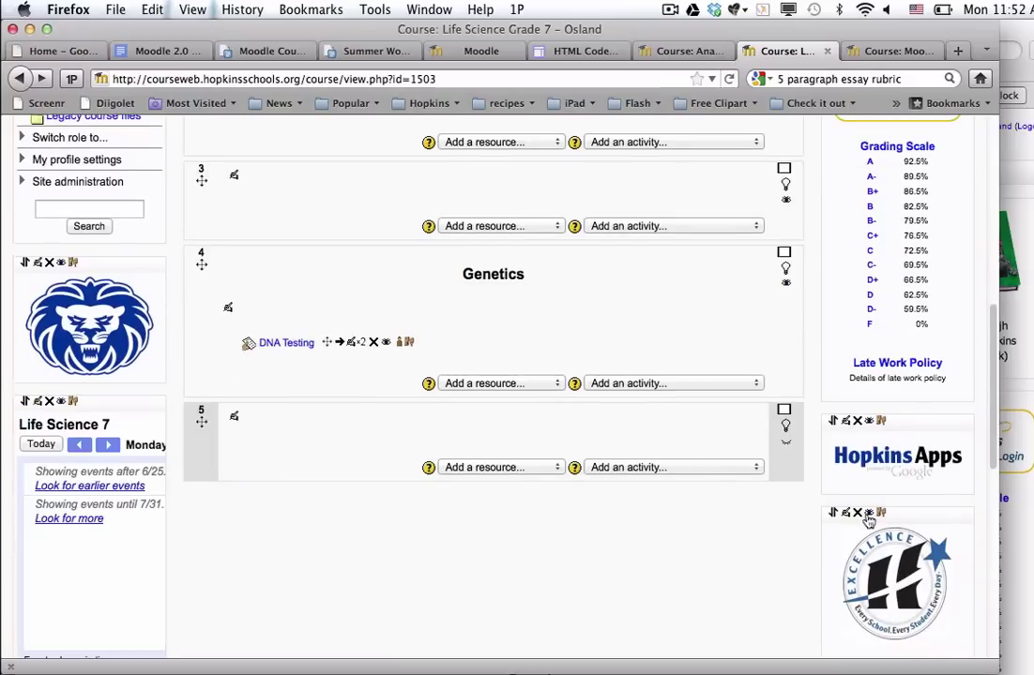
pyautogui.click(833, 516)
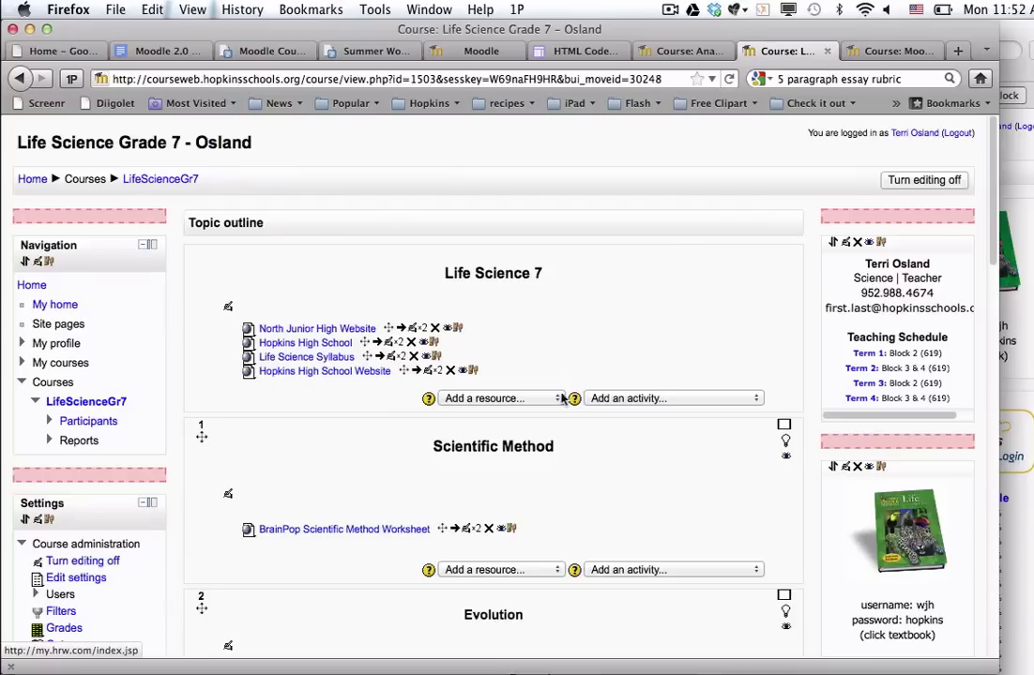
pyautogui.click(133, 218)
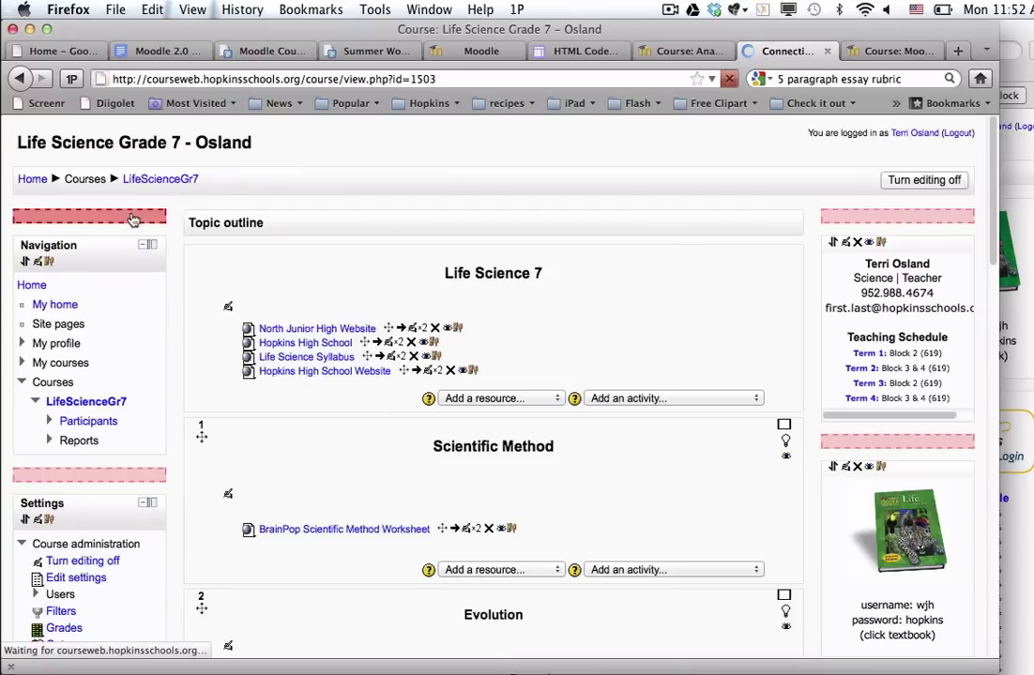